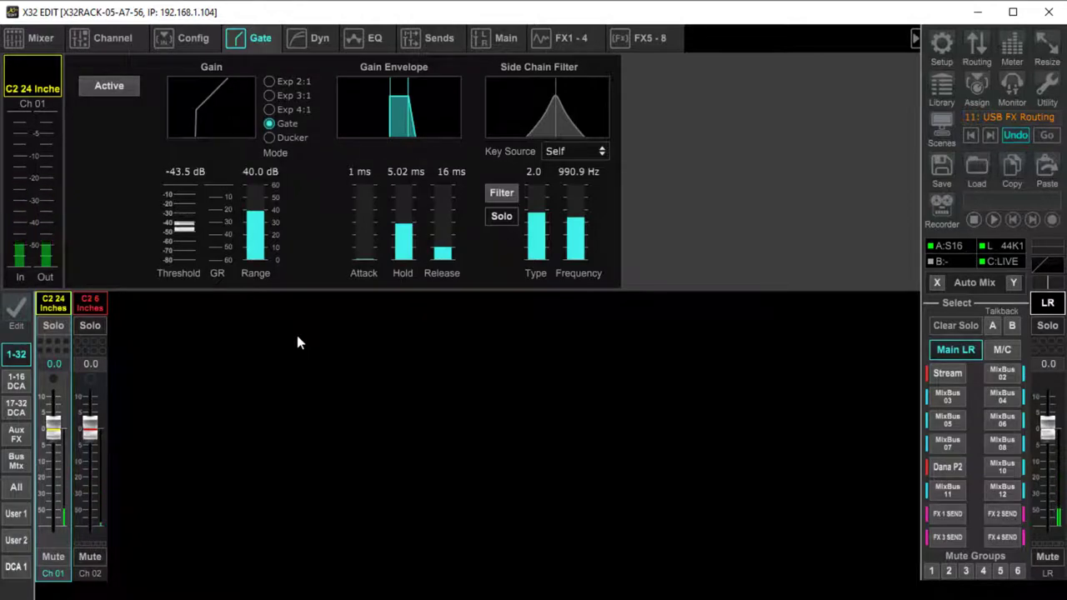
- Show the channel 01 overview and set its preamp gain to +55.5 dB
left_click(125, 41)
mouse_move(90, 189)
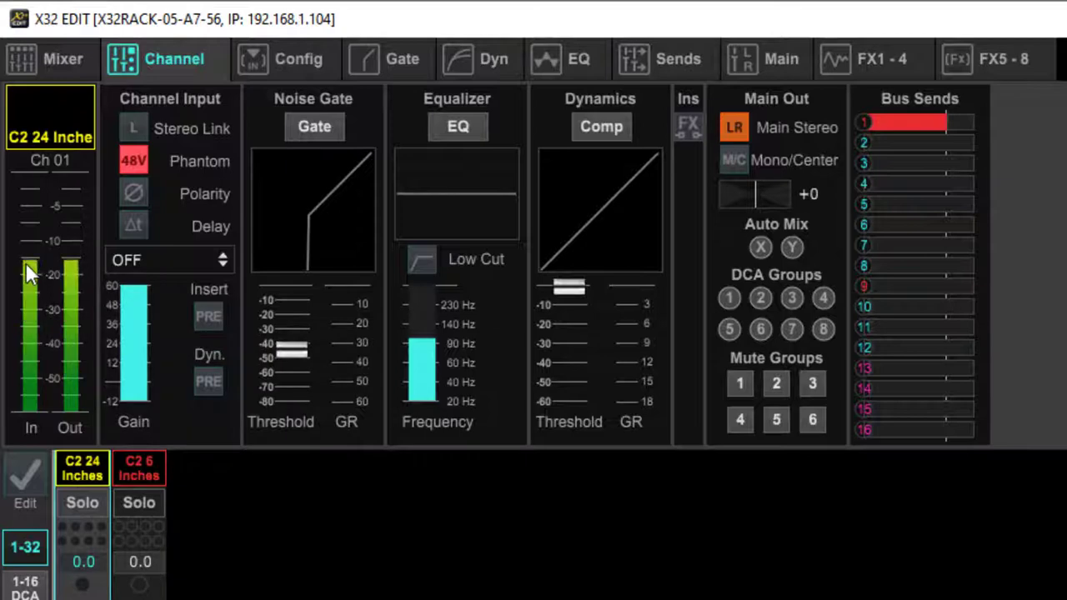
left_click_drag(131, 309, 133, 316)
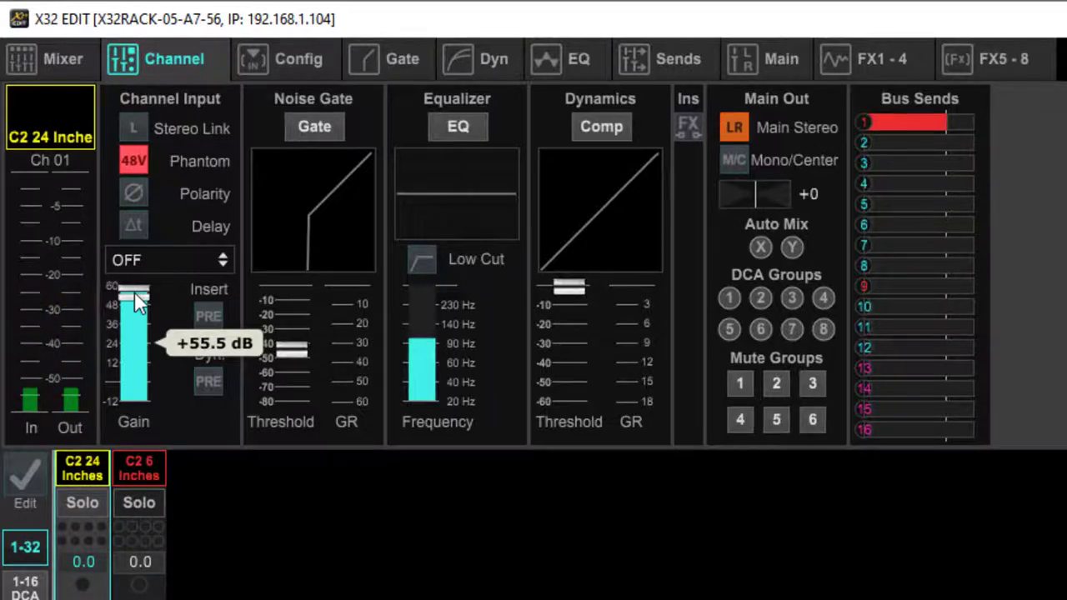
- Select channel 02 (C2 6 Inches) and raise its preamp gain slightly above +40.5 dB
left_click(137, 467)
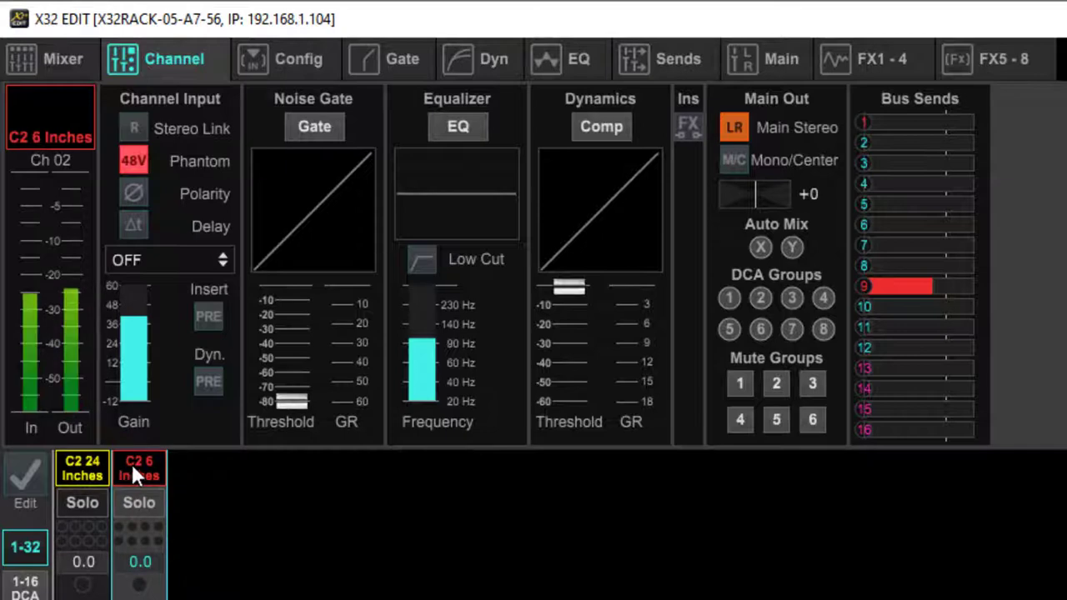
mouse_move(141, 328)
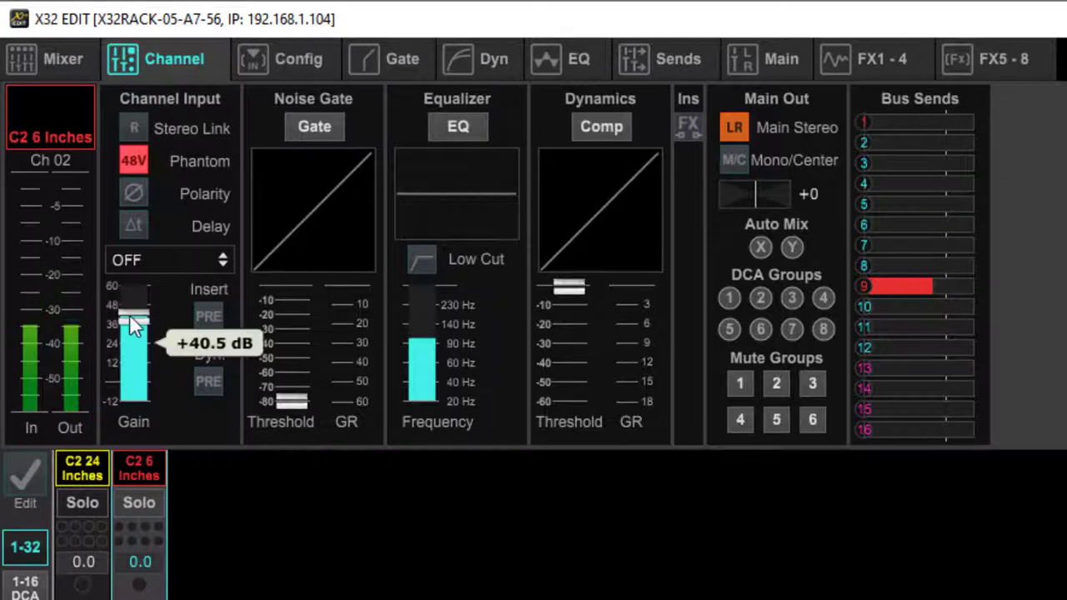
left_click_drag(129, 314, 132, 304)
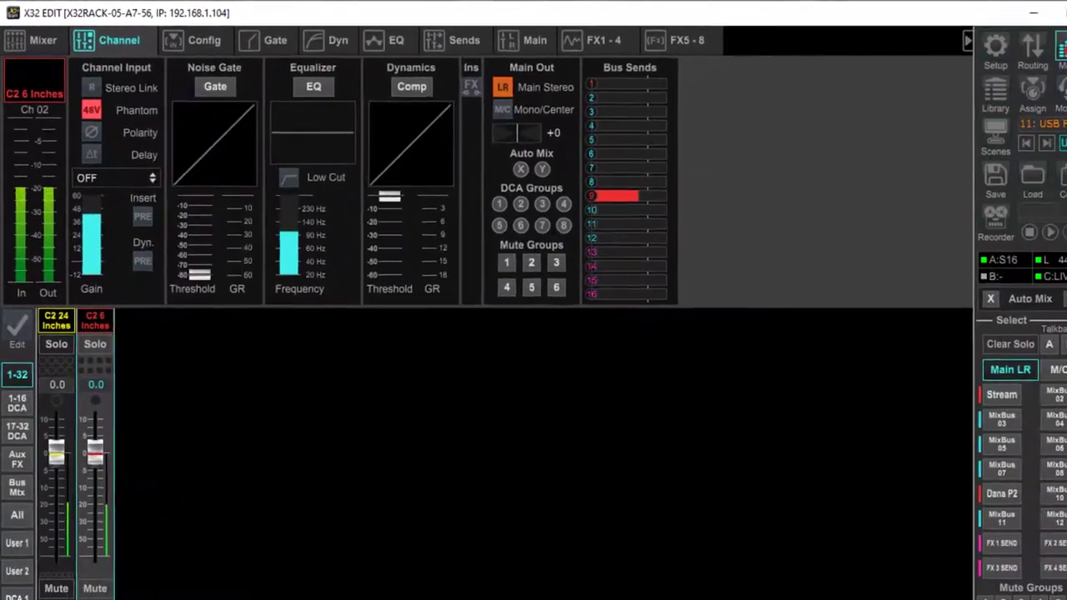
- Display the meters and turn on the sine wave oscillator tone with Main L+R as its destination
left_click(1063, 46)
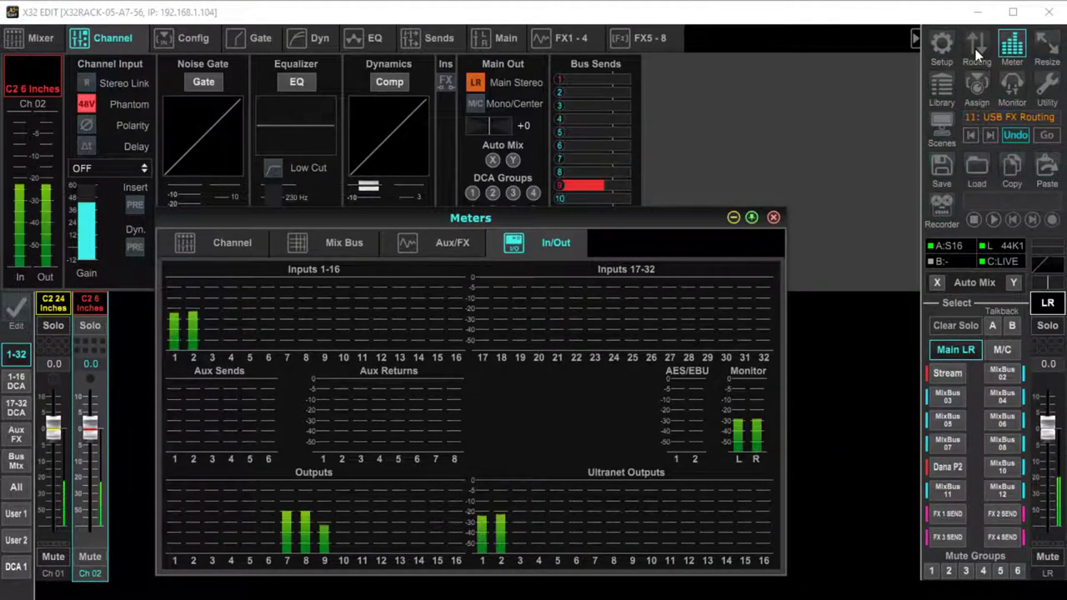
left_click(1013, 84)
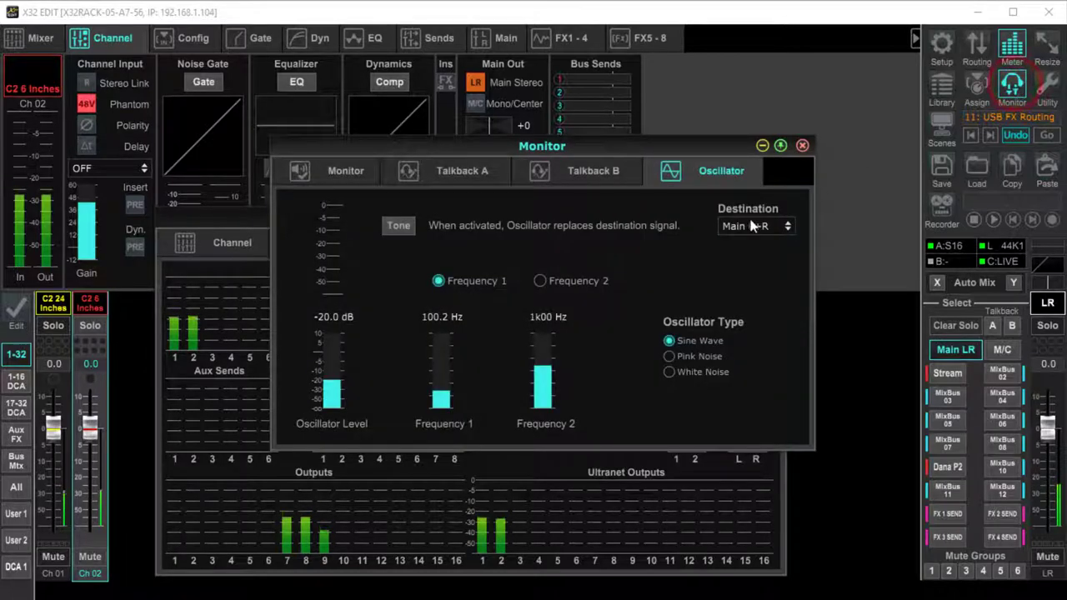
mouse_move(333, 384)
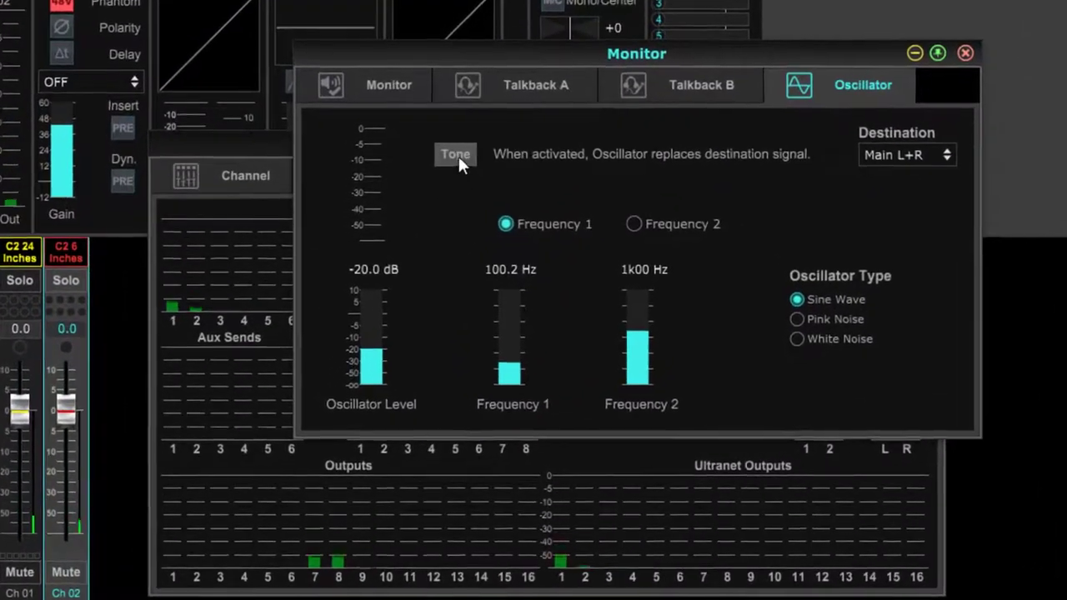
left_click(457, 155)
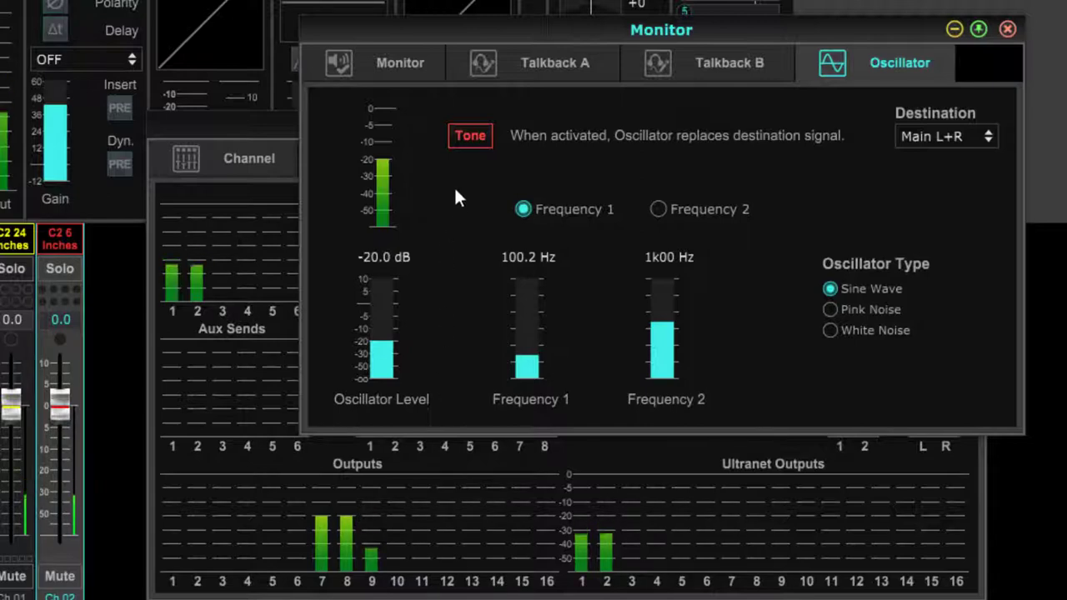
- Set the oscillator level to -10.0 dB and switch the tone off
mouse_move(379, 348)
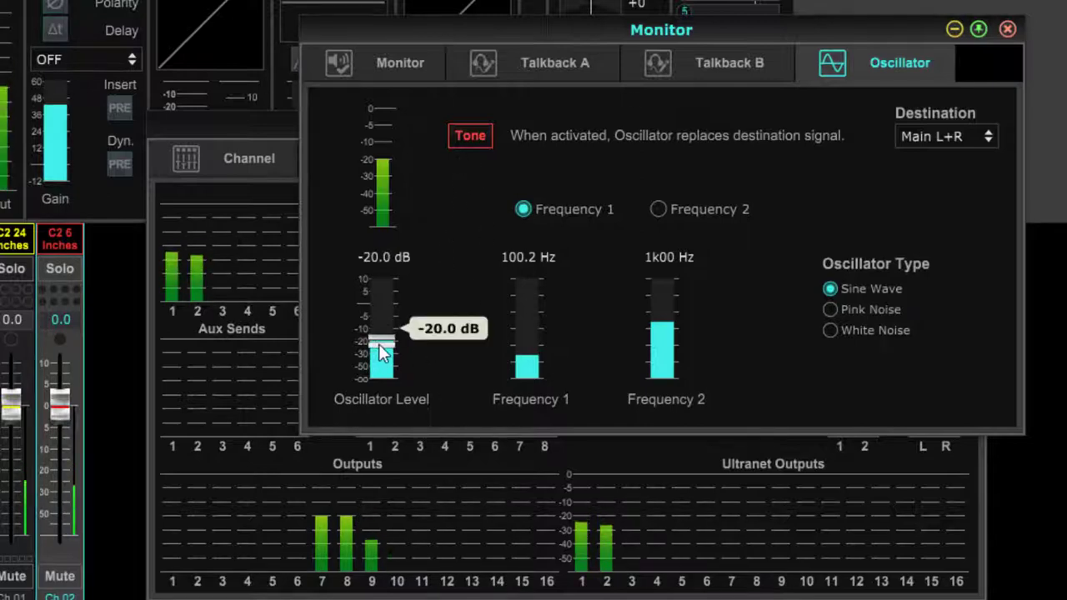
left_click_drag(379, 349, 382, 308)
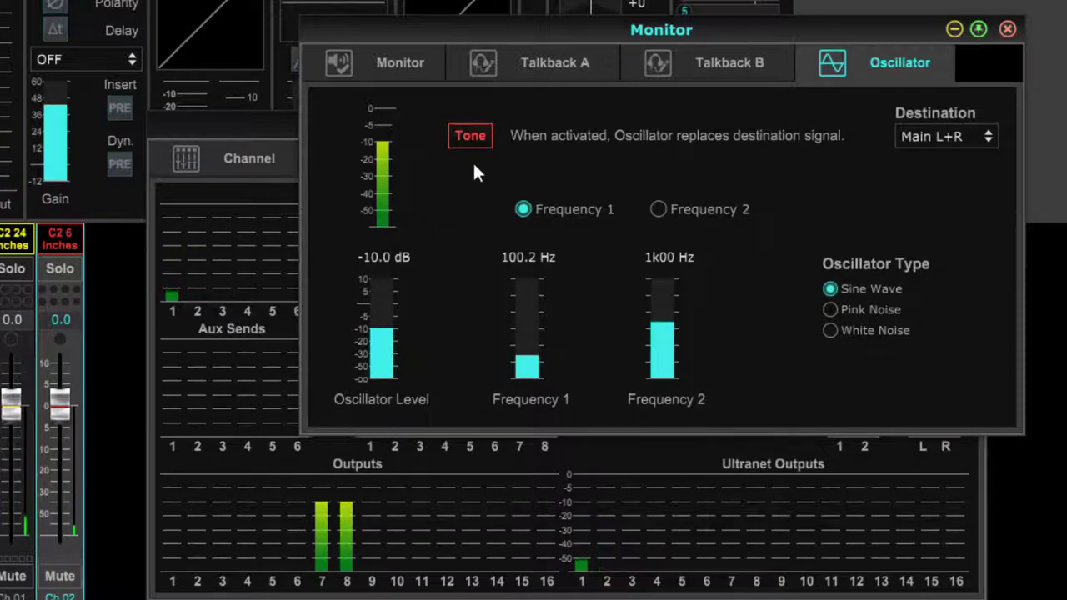
left_click(471, 133)
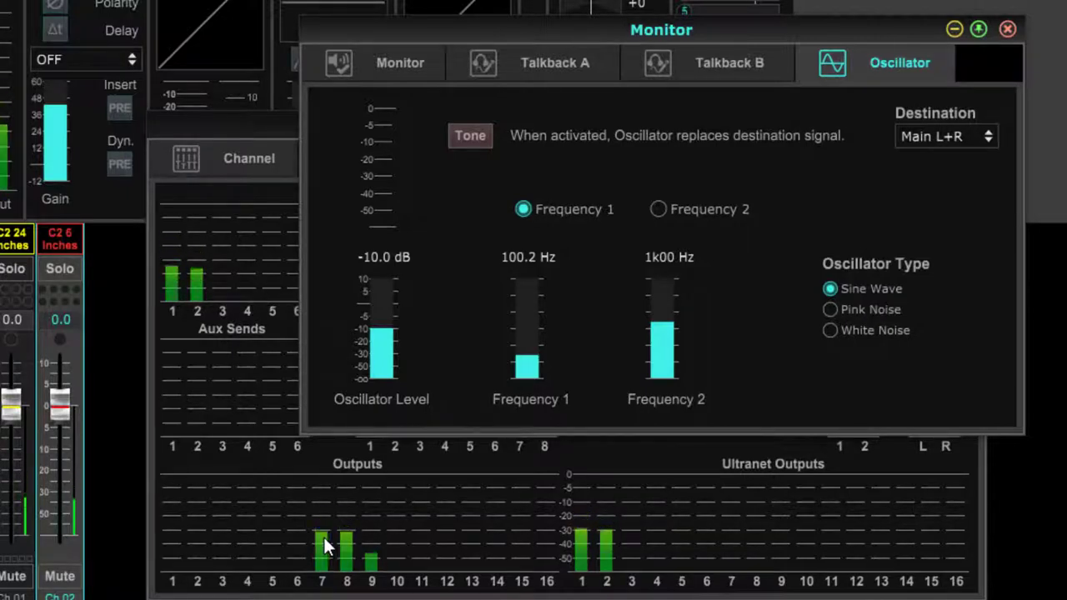
- Close the Monitor and Meters windows
mouse_move(382, 334)
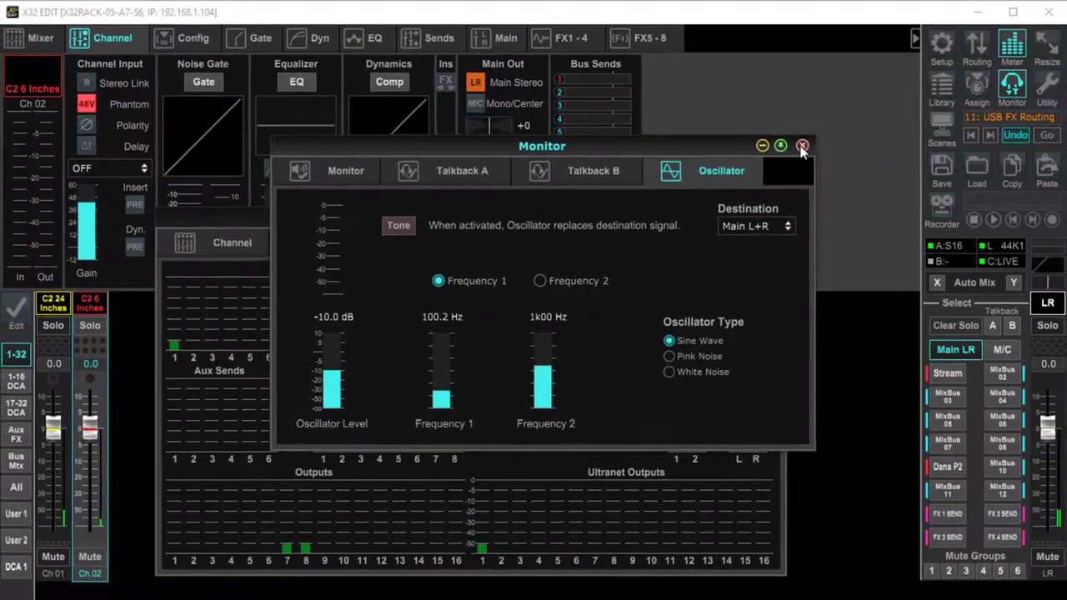
left_click(802, 146)
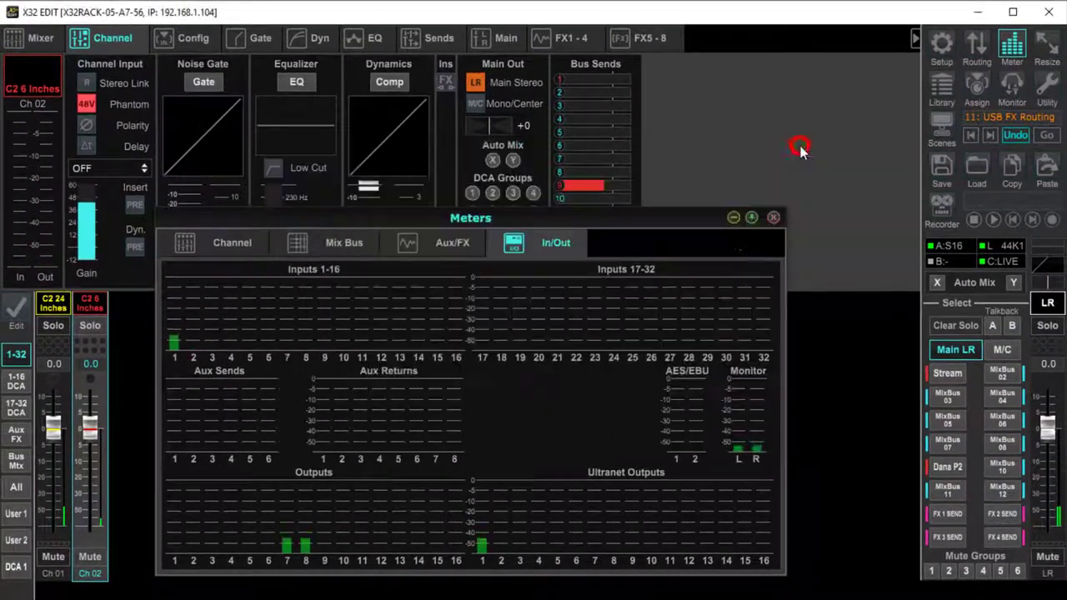
left_click(774, 216)
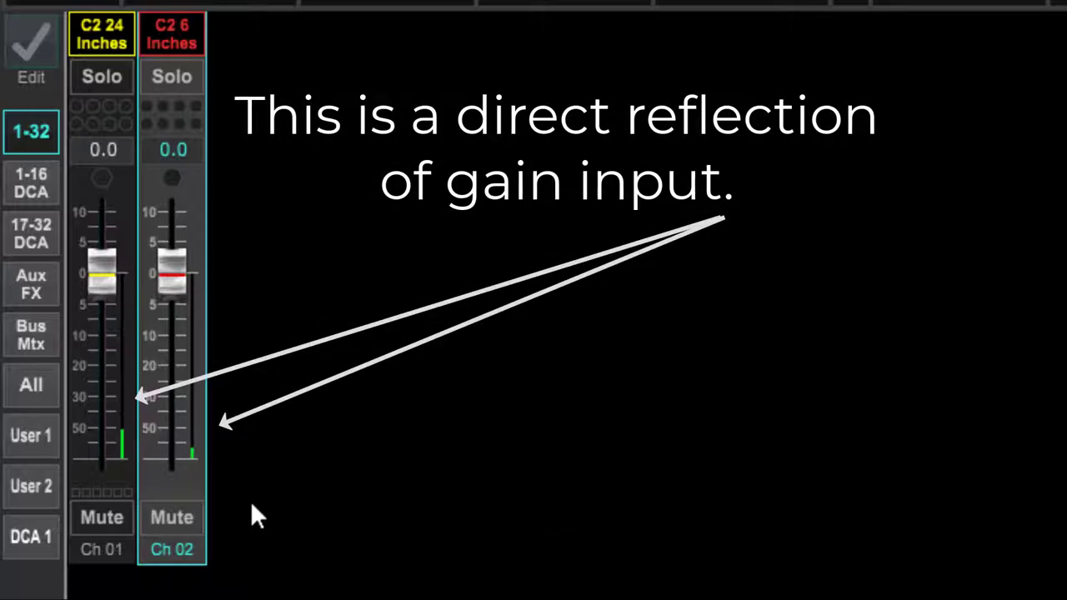
left_click(176, 452)
left_click(115, 438)
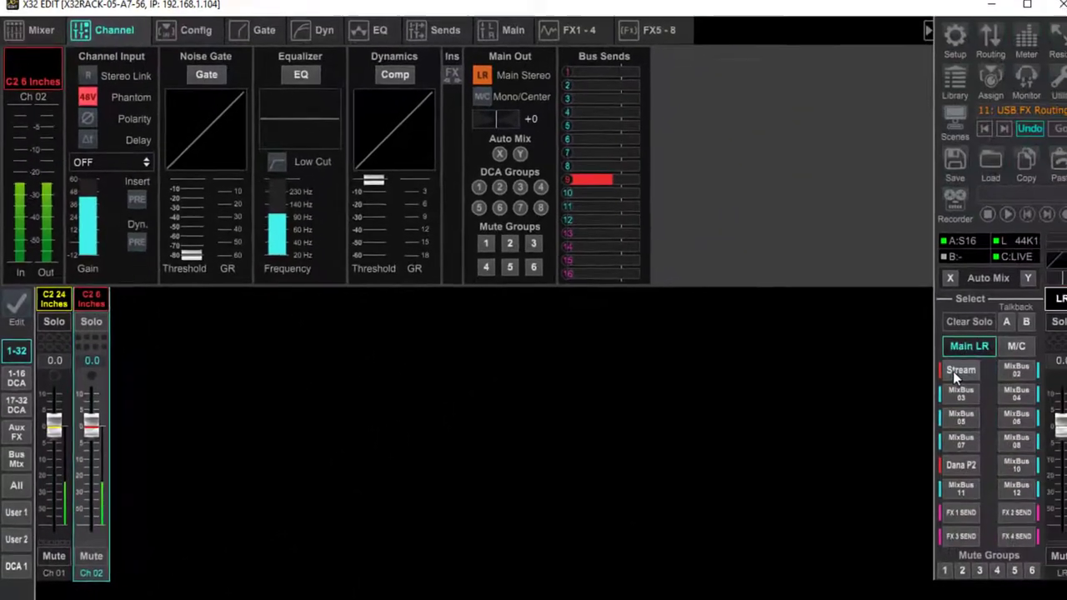
- Set channel 02's send to the Stream bus to 0.0 dB and turn its bus 9 send all the way down
left_click(948, 373)
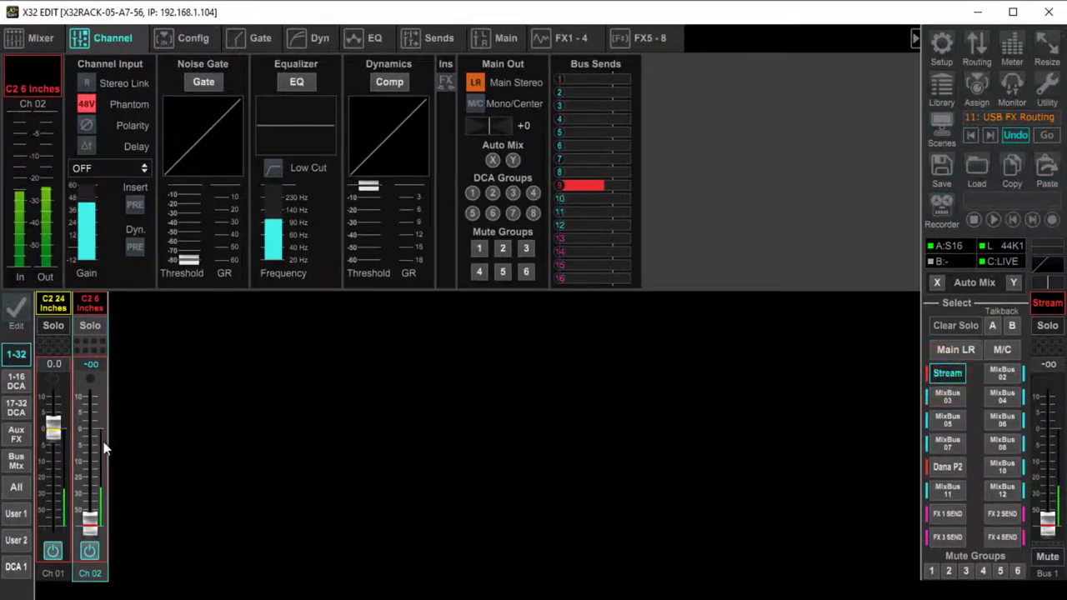
left_click_drag(89, 522, 101, 426)
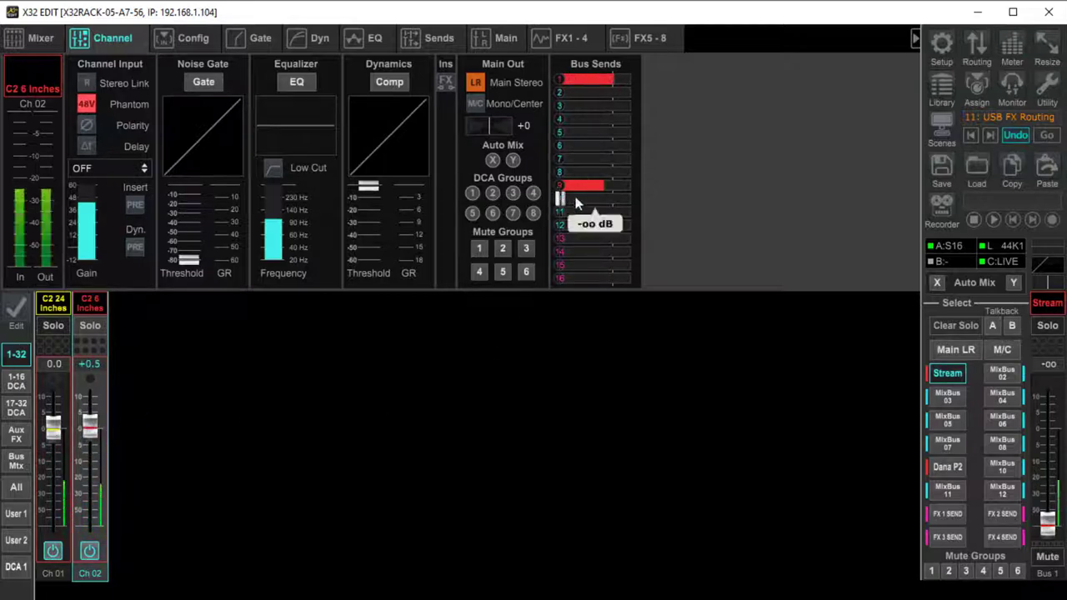
left_click_drag(604, 185, 463, 195)
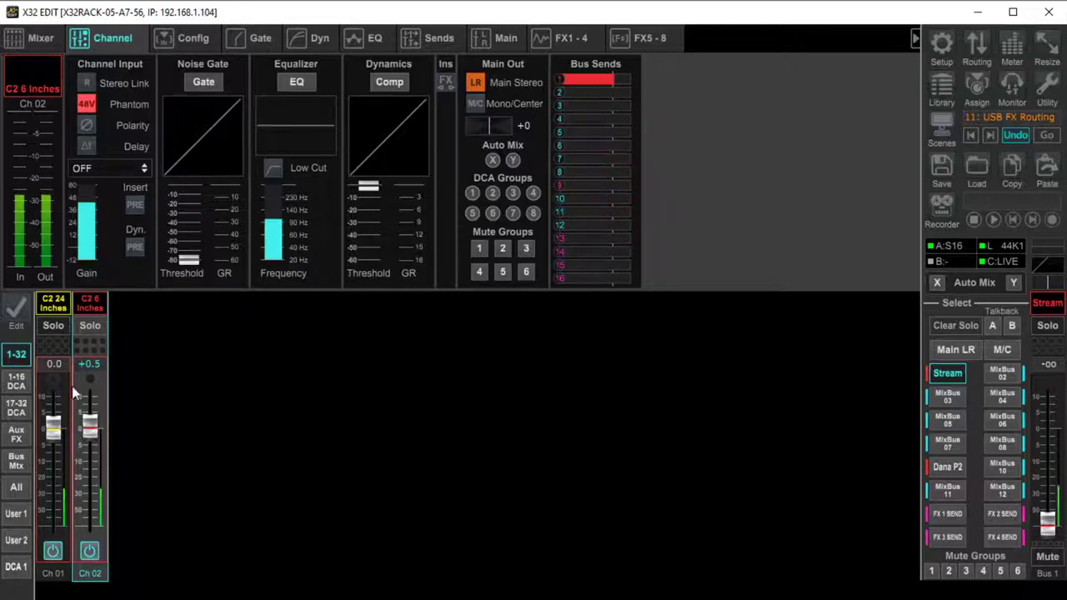
scroll(95, 435, "down", 1)
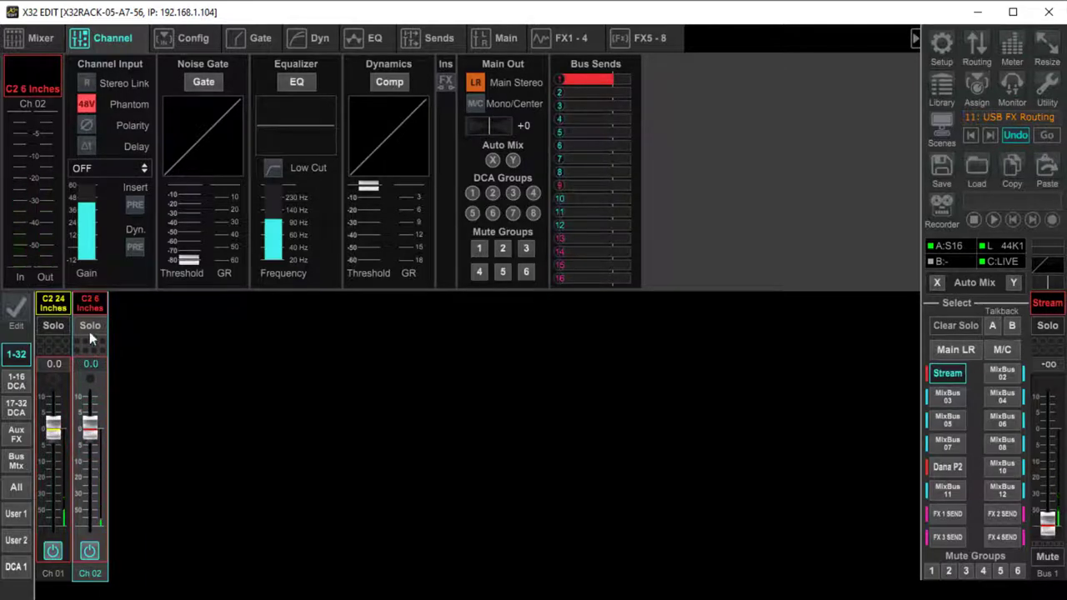
- Raise channel 01's send to the Stream bus to +5.0 dB and display the Mix Bus meters
left_click(53, 306)
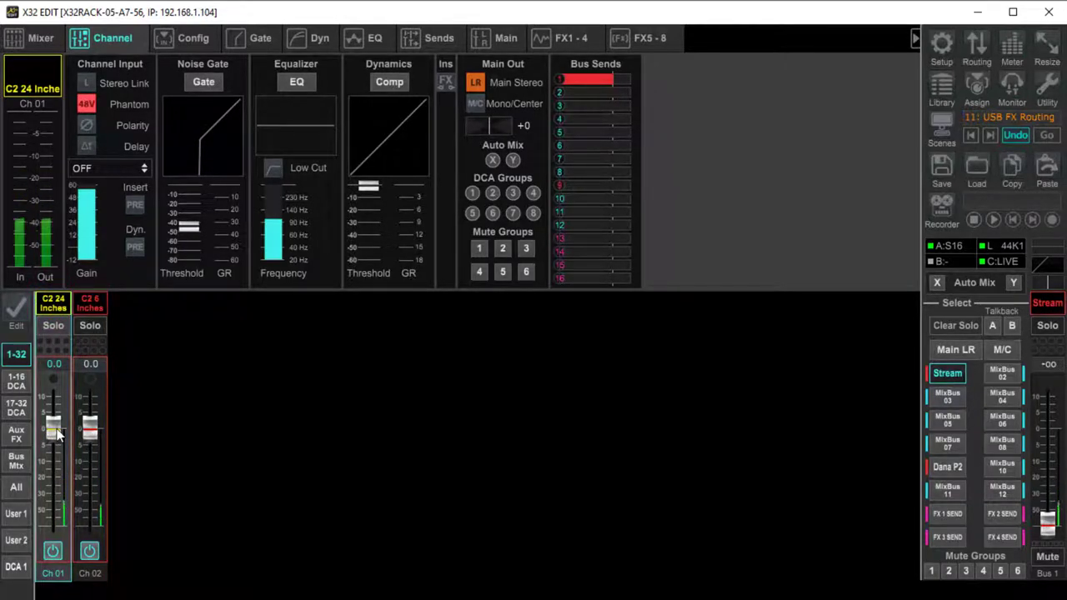
left_click_drag(57, 431, 55, 419)
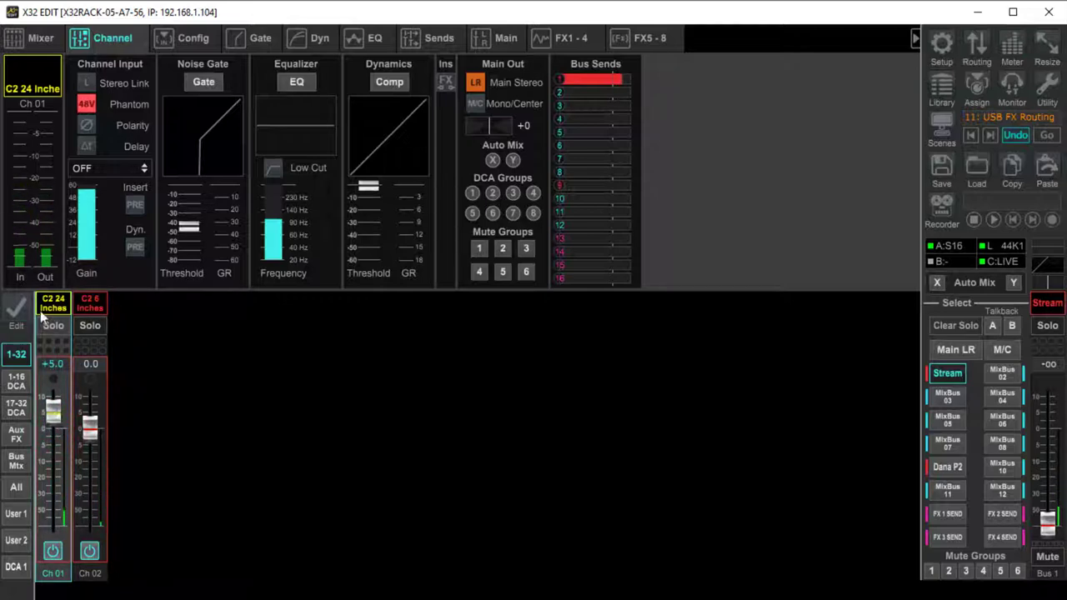
left_click(1008, 53)
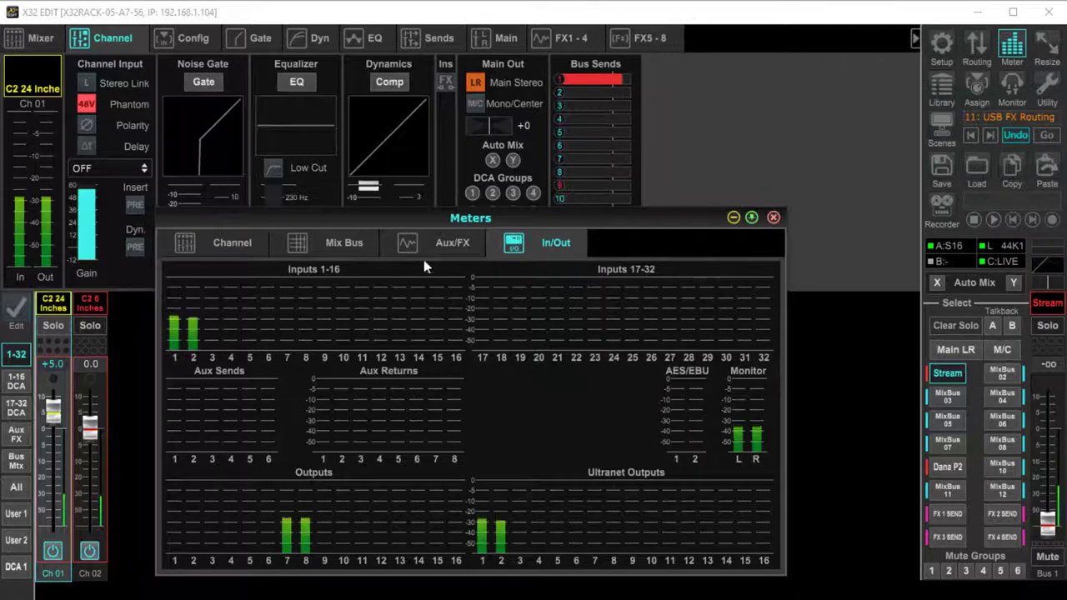
left_click(346, 243)
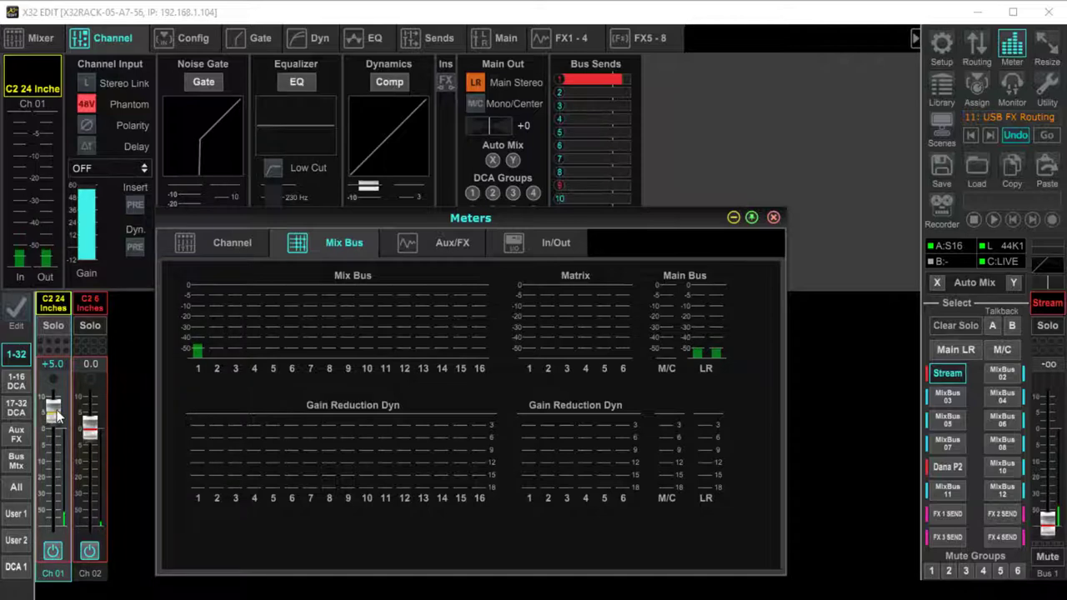
- Test channel 01's Stream send at 0.0 dB and +10.0 dB against the bus meters, return it to 0.0 dB, and close the meters
left_click_drag(56, 417, 54, 432)
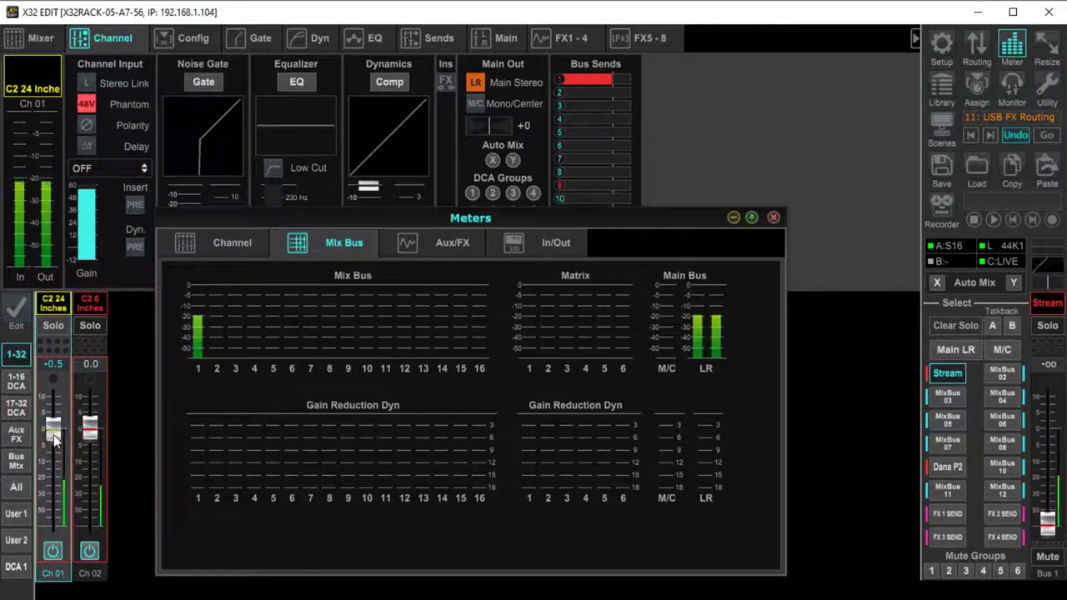
left_click_drag(51, 434, 51, 431)
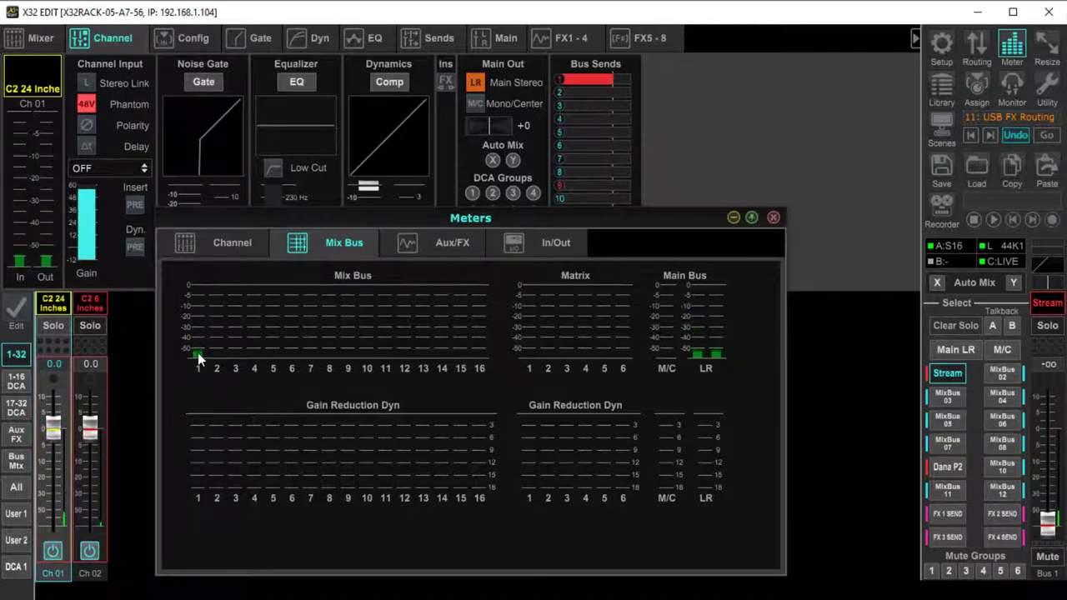
left_click_drag(53, 431, 65, 394)
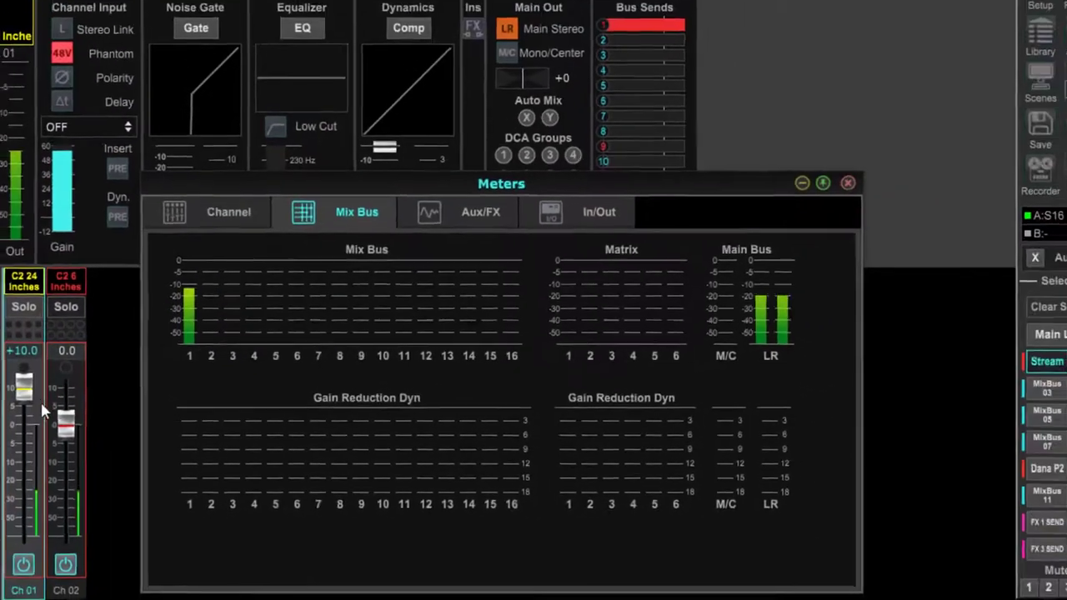
left_click_drag(40, 400, 60, 433)
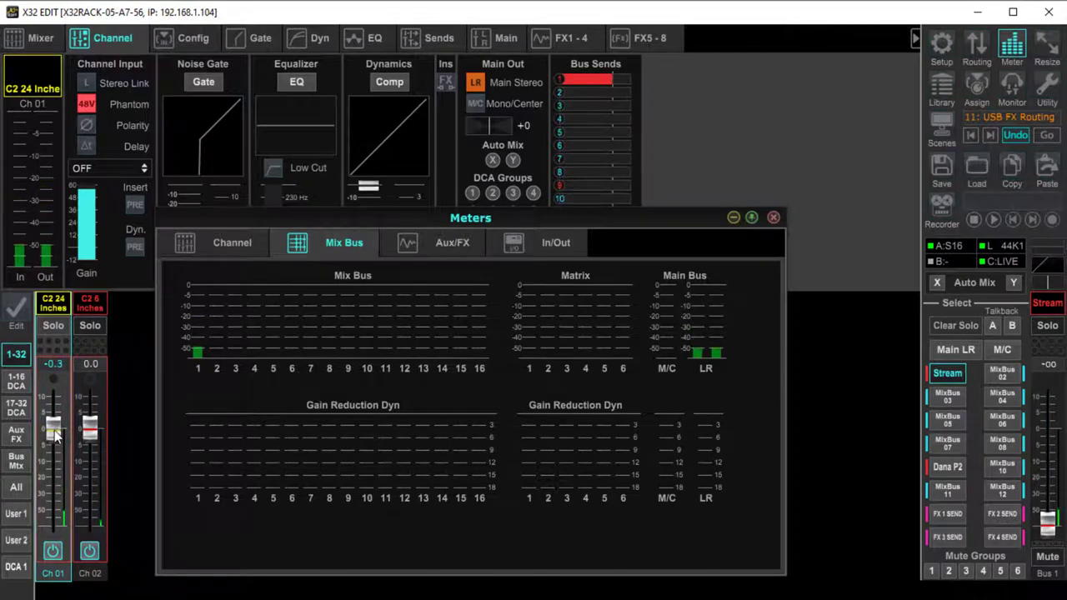
left_click_drag(54, 432, 53, 428)
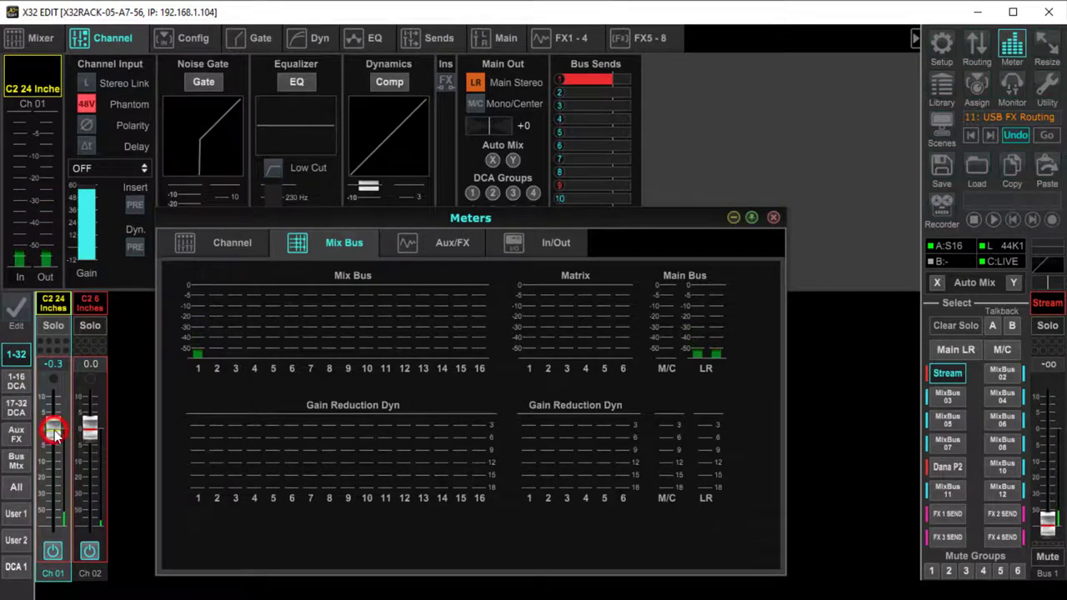
left_click(773, 217)
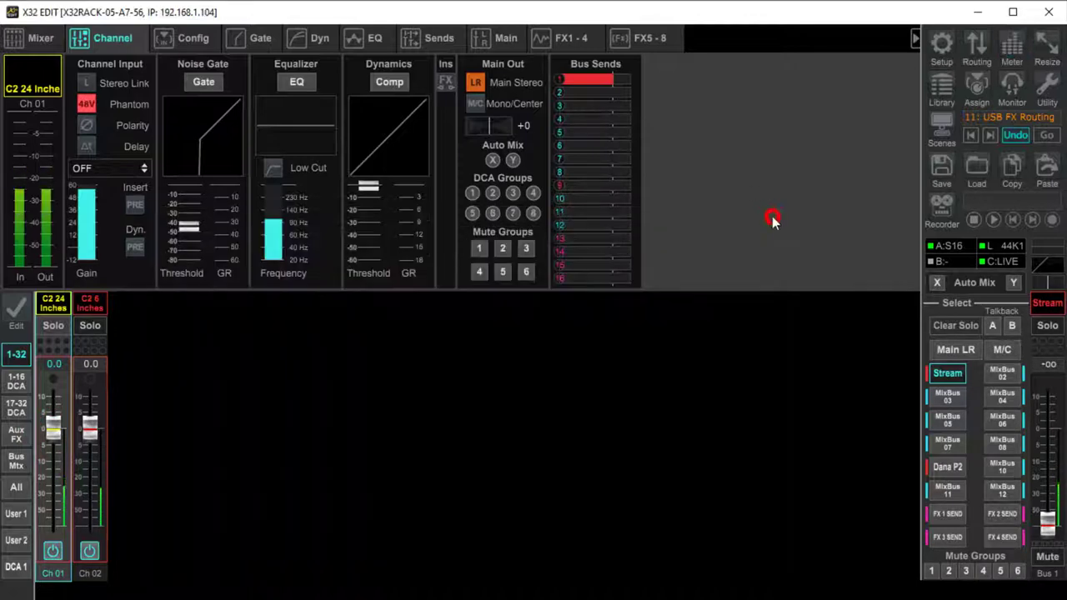
- Load the Precision Limiter into the FX 5 slot
left_click(645, 38)
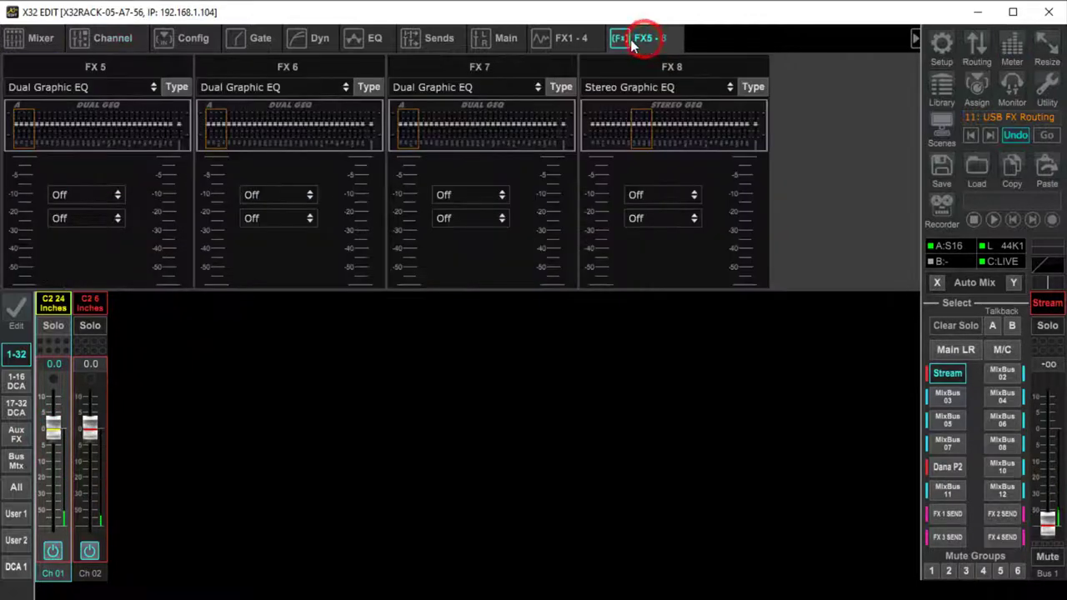
left_click(174, 87)
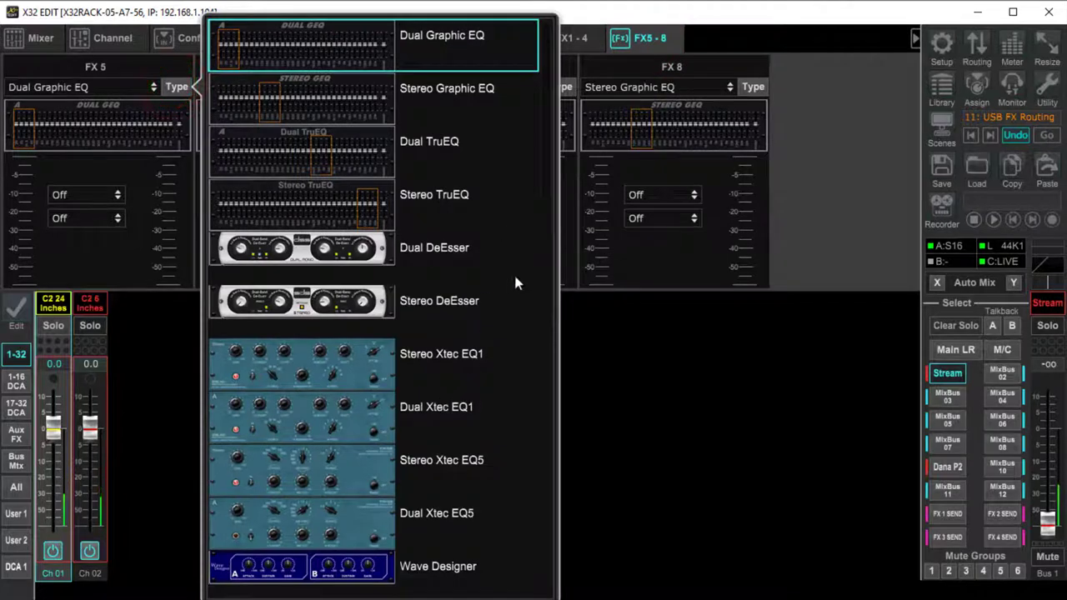
scroll(443, 400, "down", 5)
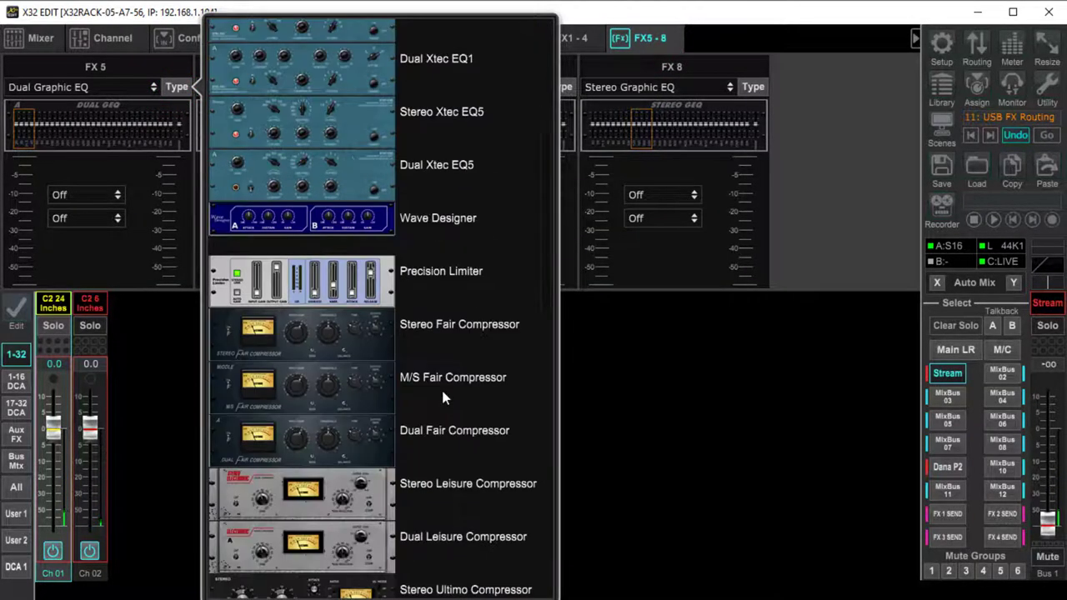
double_click(357, 278)
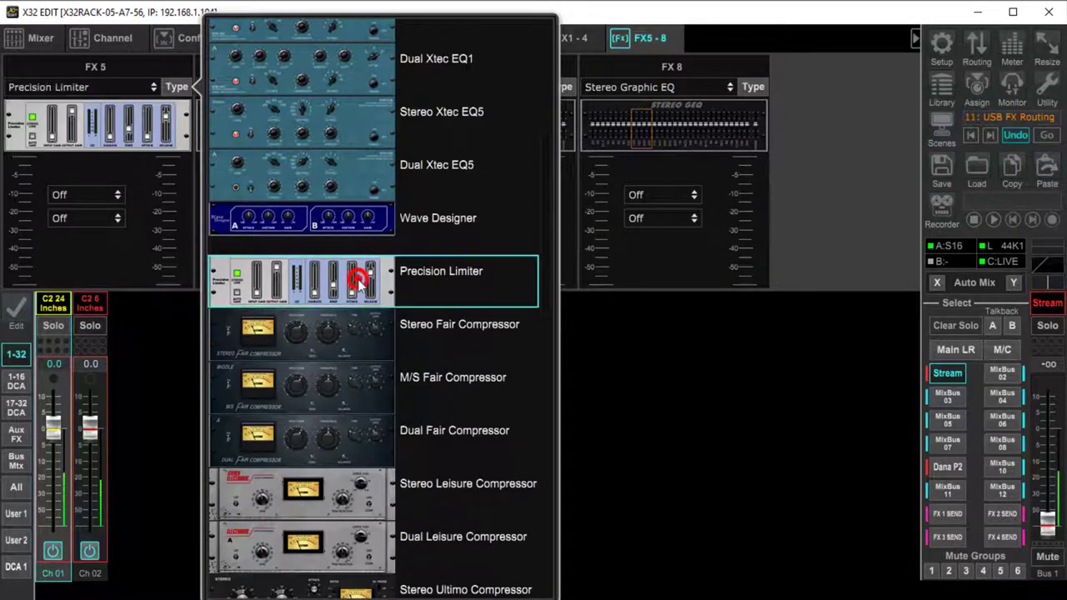
- Assign the FX 5 Precision Limiter to Main LR and switch its insert on
left_click(121, 195)
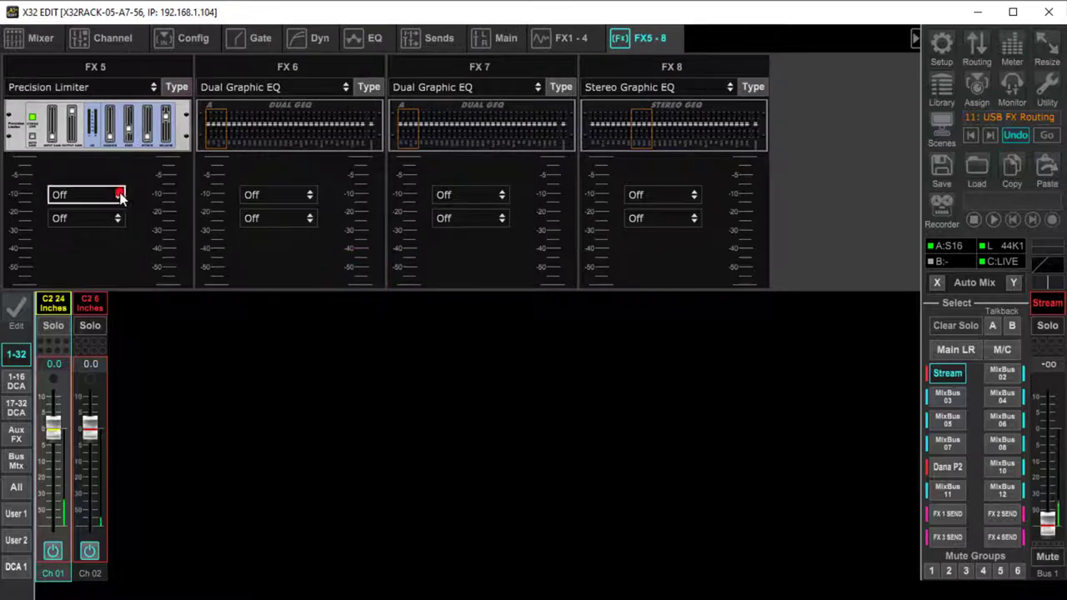
scroll(88, 379, "down", 10)
scroll(98, 537, "down", 2)
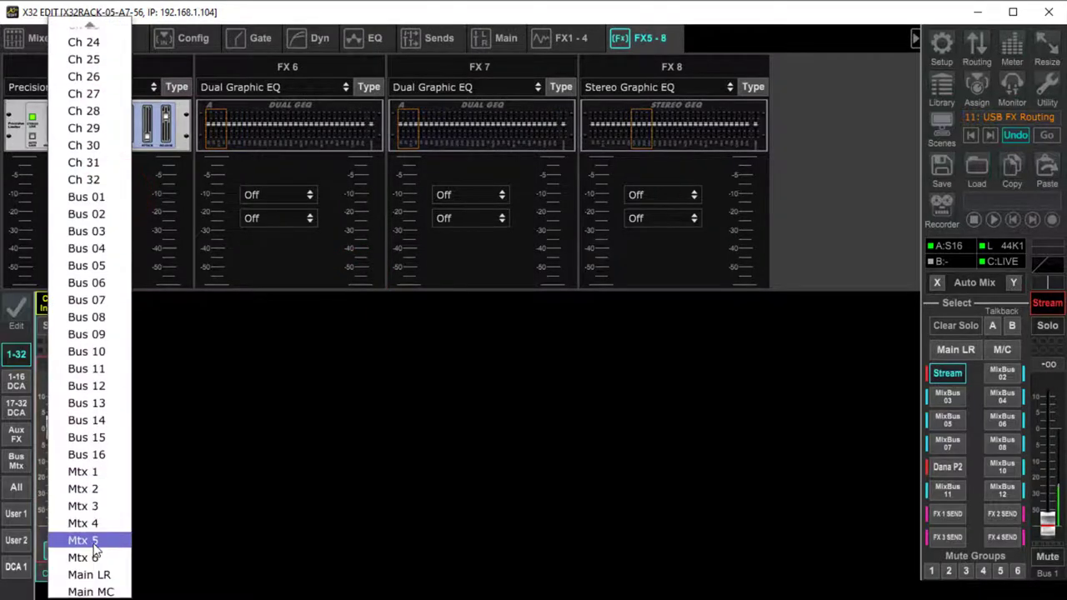
left_click(89, 574)
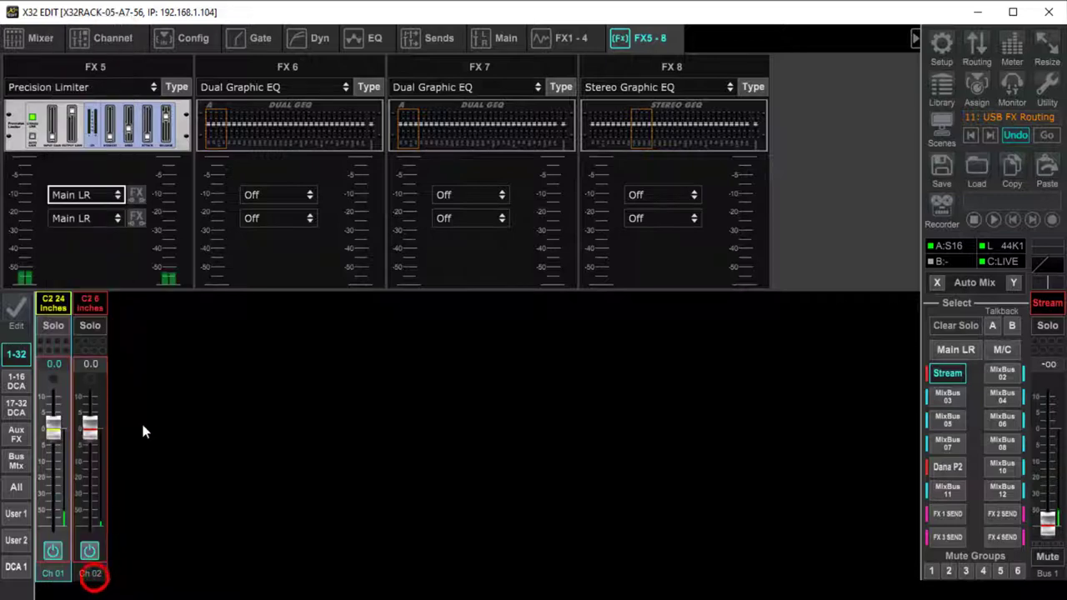
left_click(138, 218)
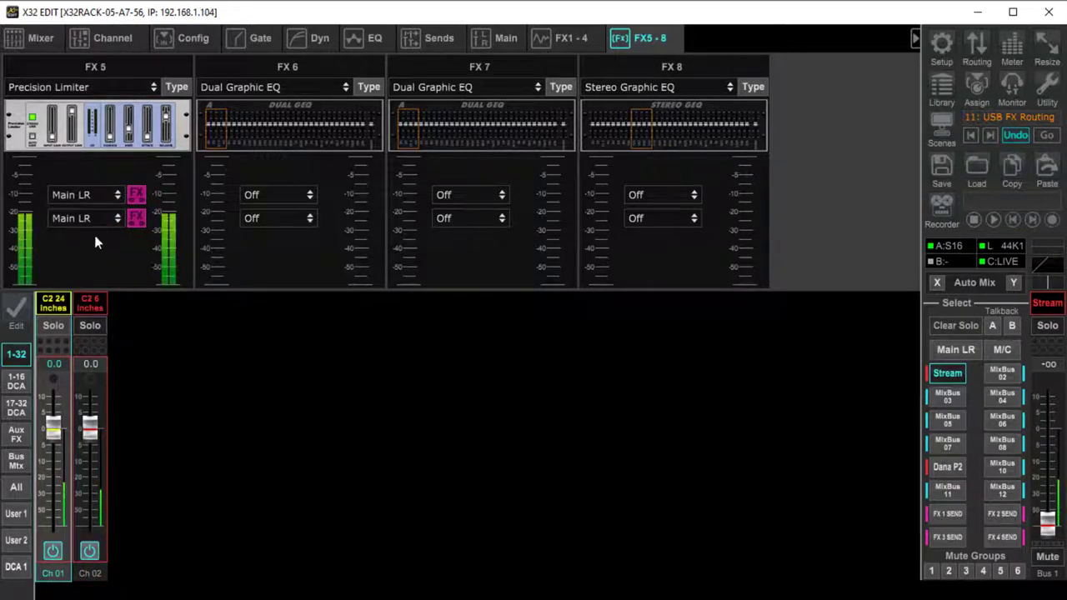
- Open the Precision Limiter, enable Auto Gain and raise the input gain to about four fifths of its travel
left_click(170, 133)
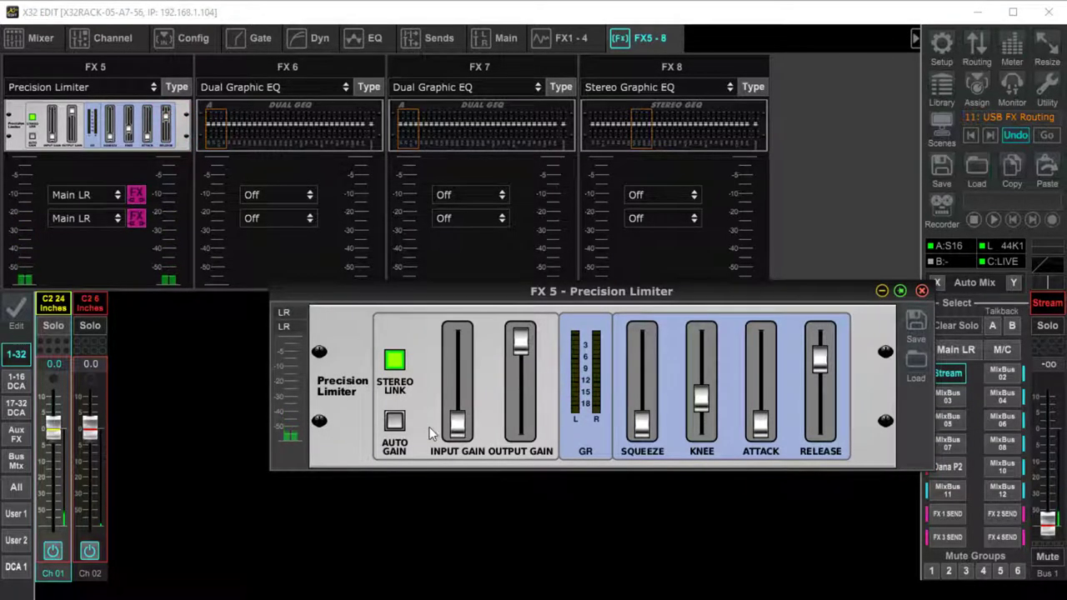
left_click(395, 422)
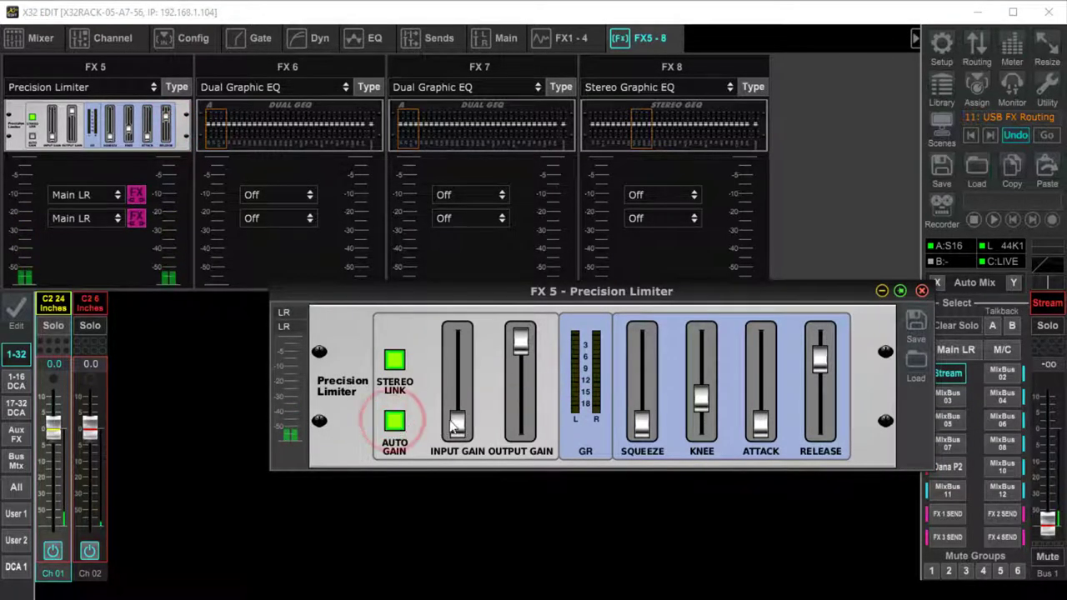
left_click_drag(454, 423, 455, 354)
left_click_drag(520, 343, 520, 344)
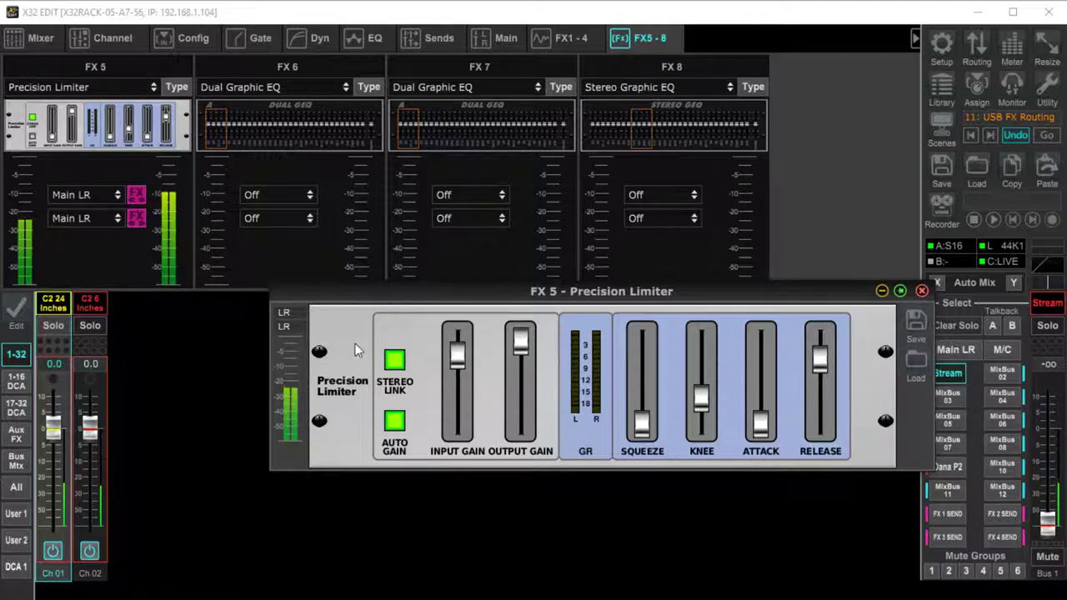
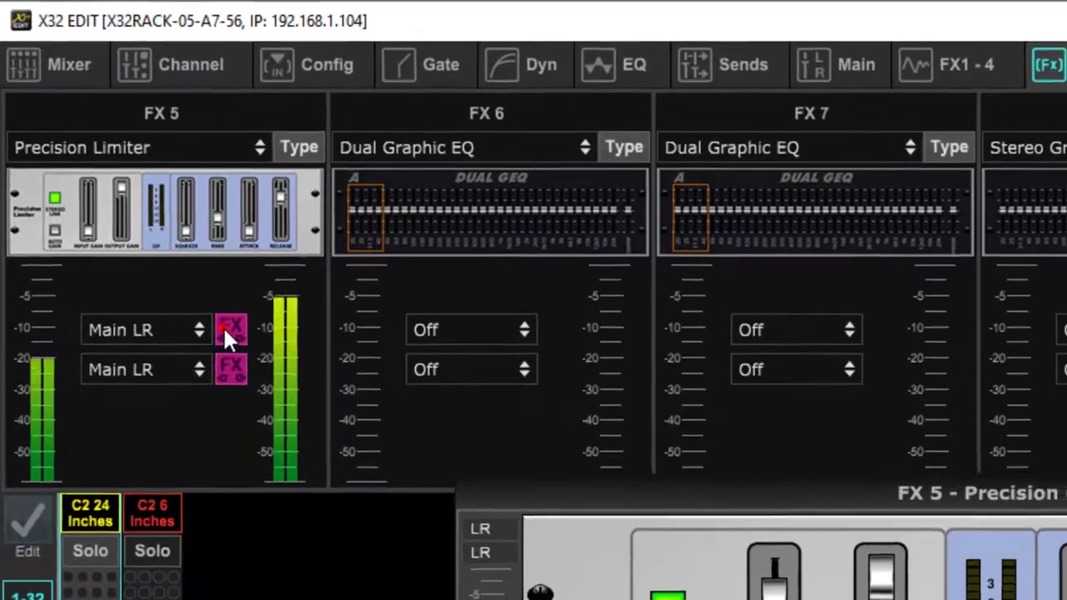
- Switch off the FX 5 insert, set its assignment from Main LR to Off, and close the limiter window
left_click(242, 344)
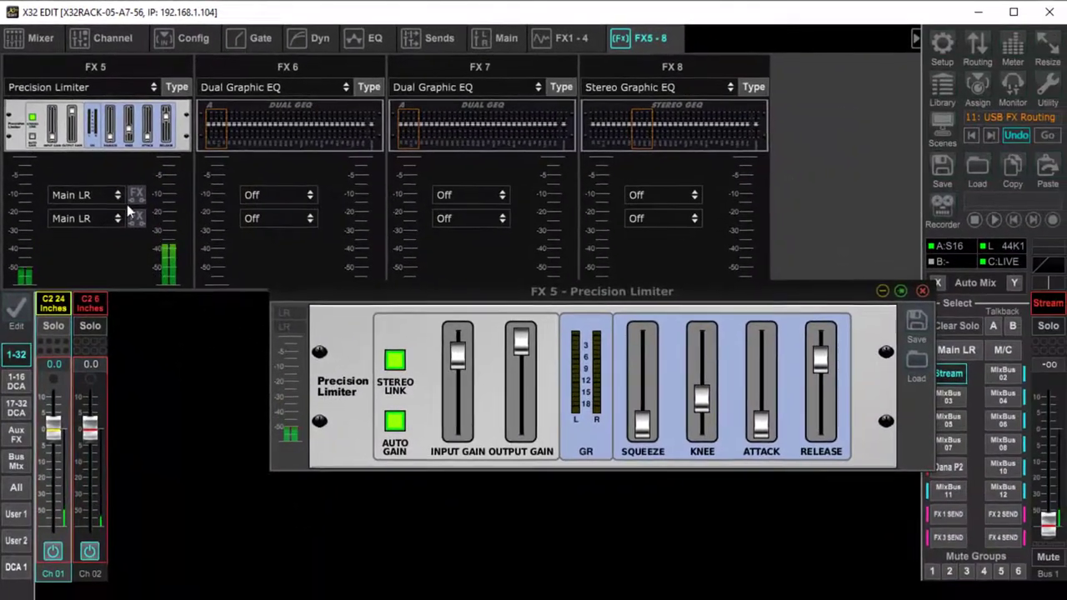
left_click(103, 202)
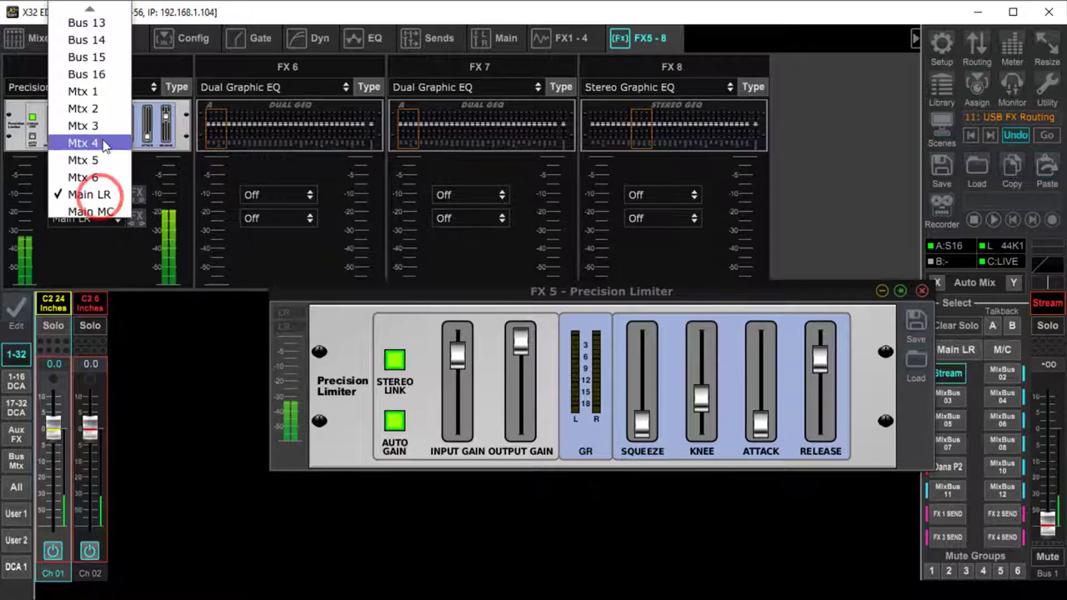
scroll(95, 138, "up", 10)
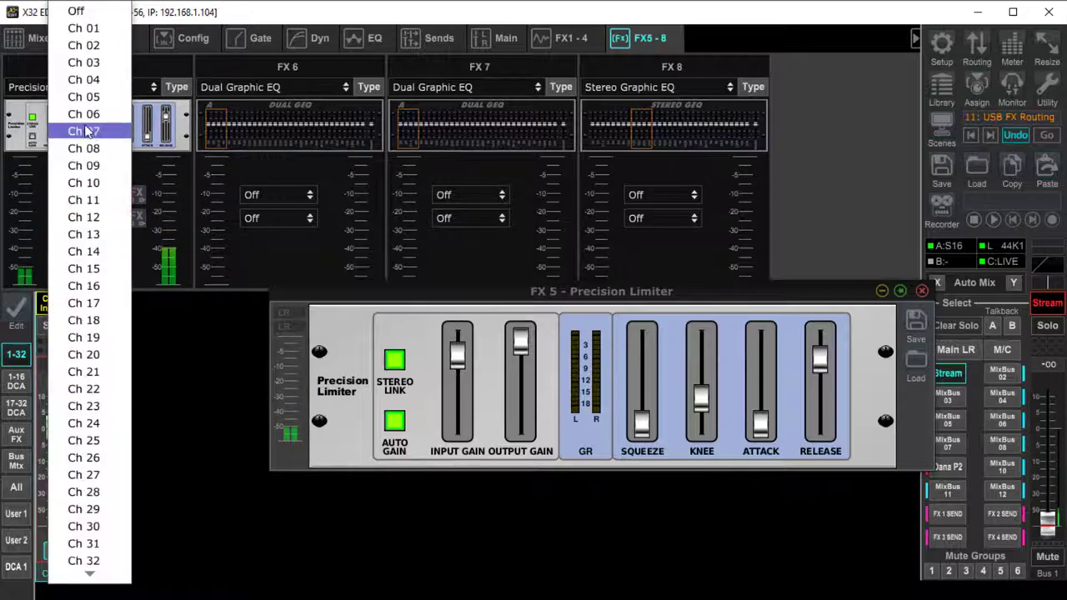
left_click(76, 11)
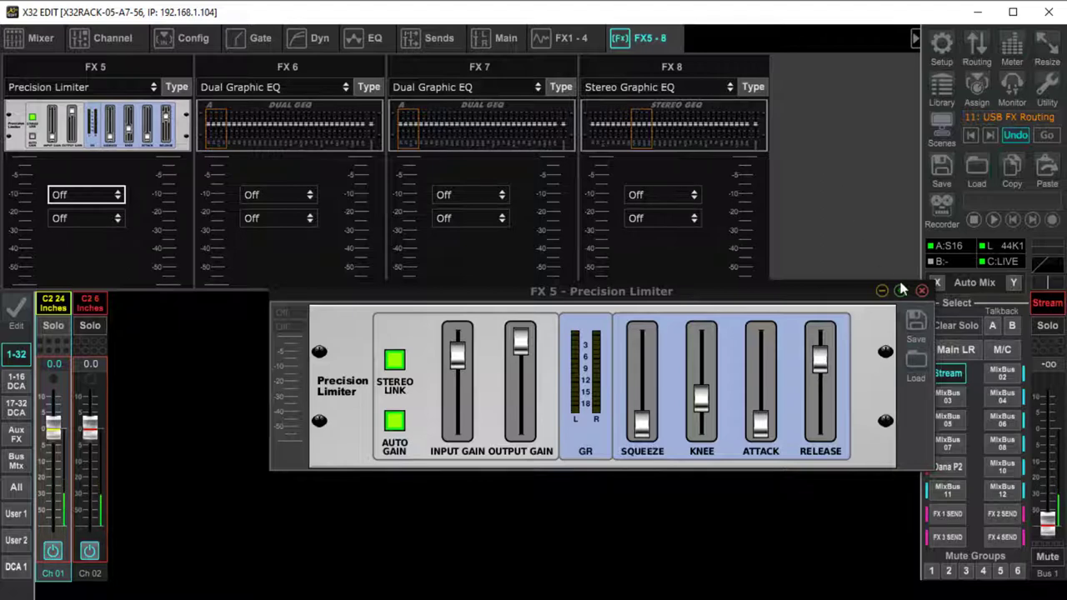
left_click(921, 291)
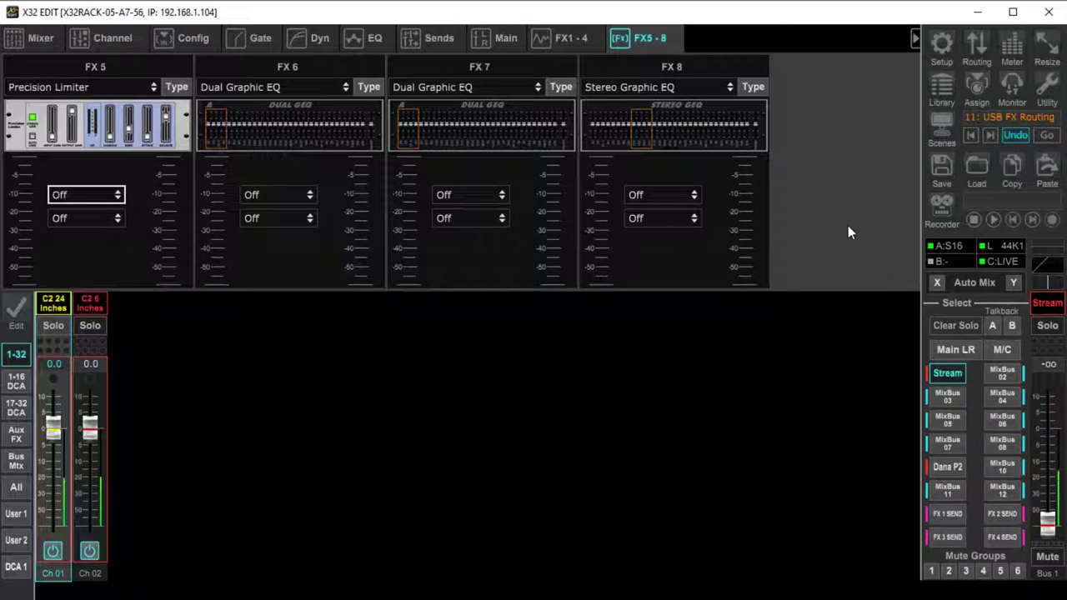
- Set the Stream bus fader to 0.0 dB, check the Mix Bus and In/Out meters, and return to the Mixer view
left_click(1012, 48)
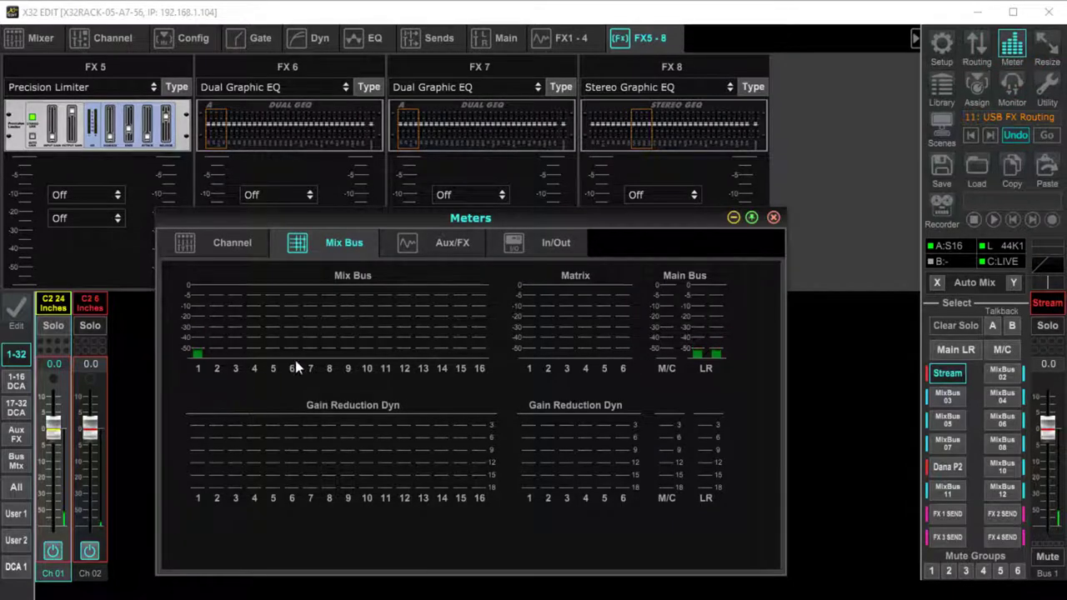
left_click(551, 243)
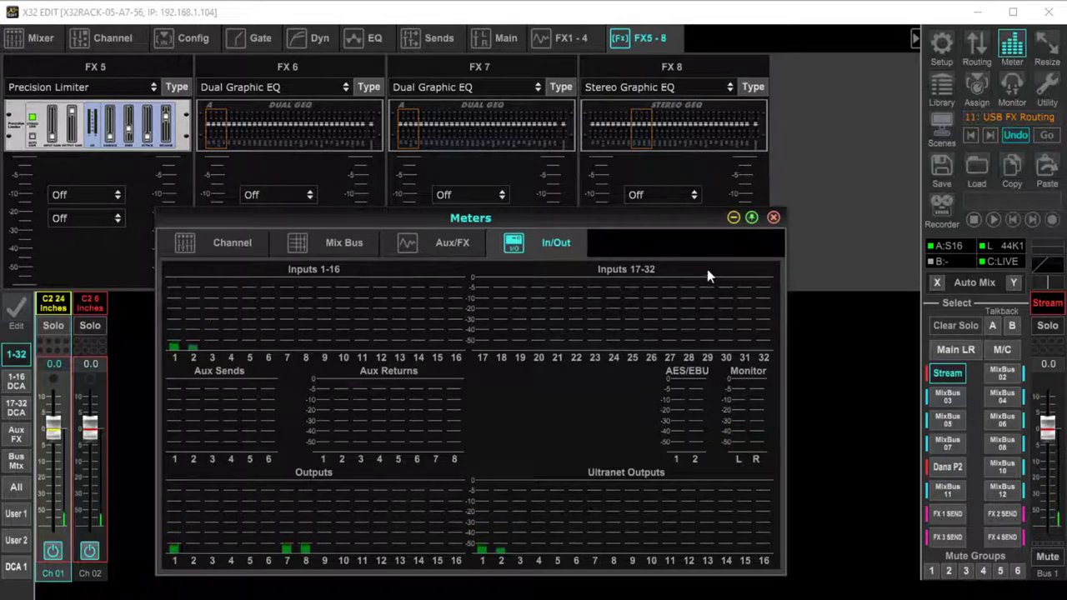
left_click(774, 217)
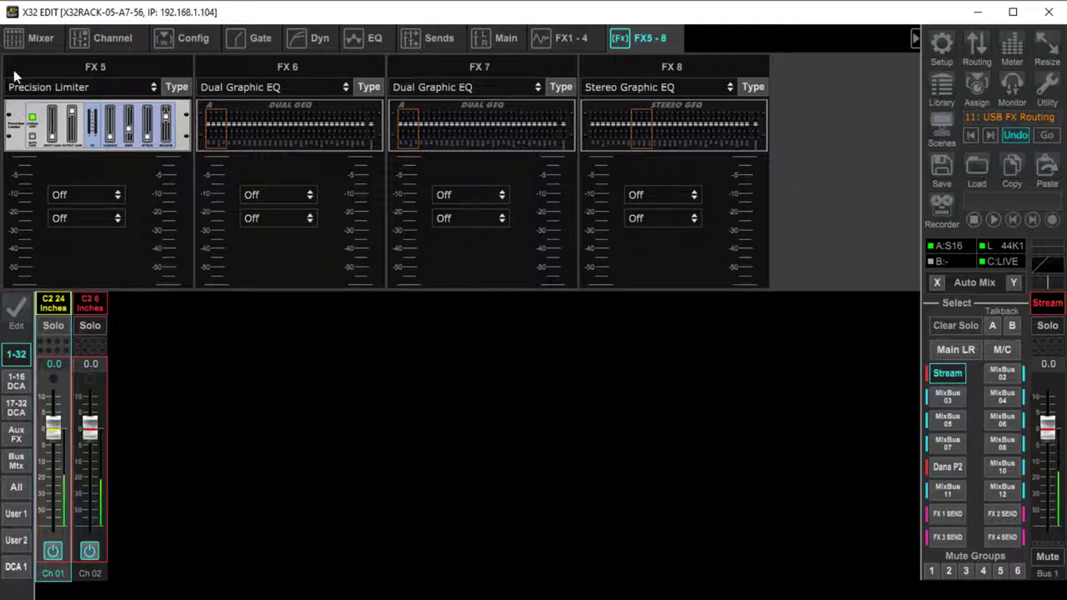
left_click(37, 43)
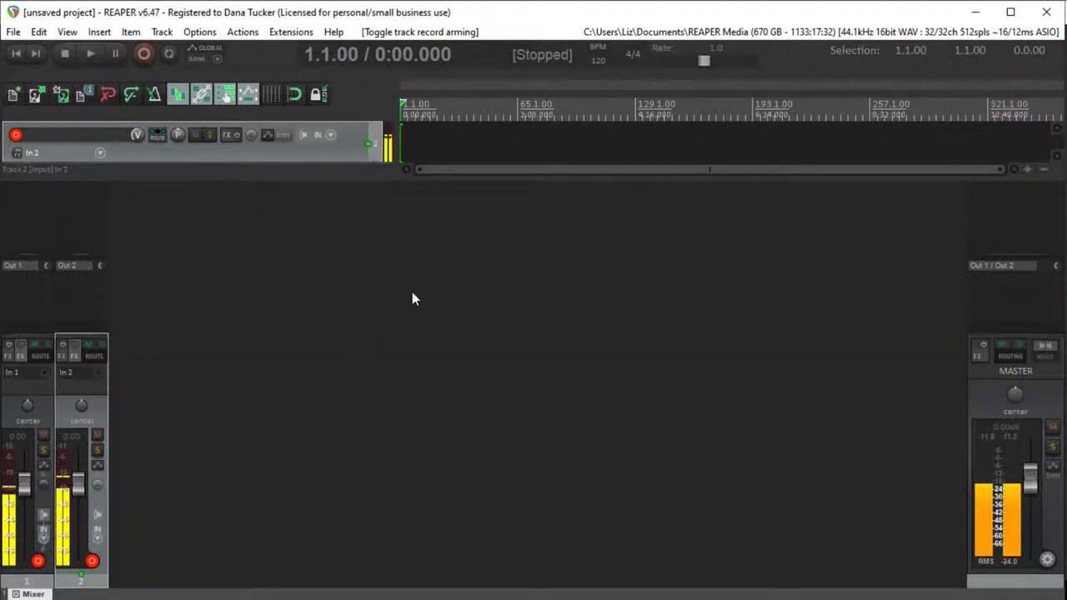
- Switch to REAPER, record a take of about 18 seconds on tracks 1 and 2, and save all recorded files
left_click(143, 55)
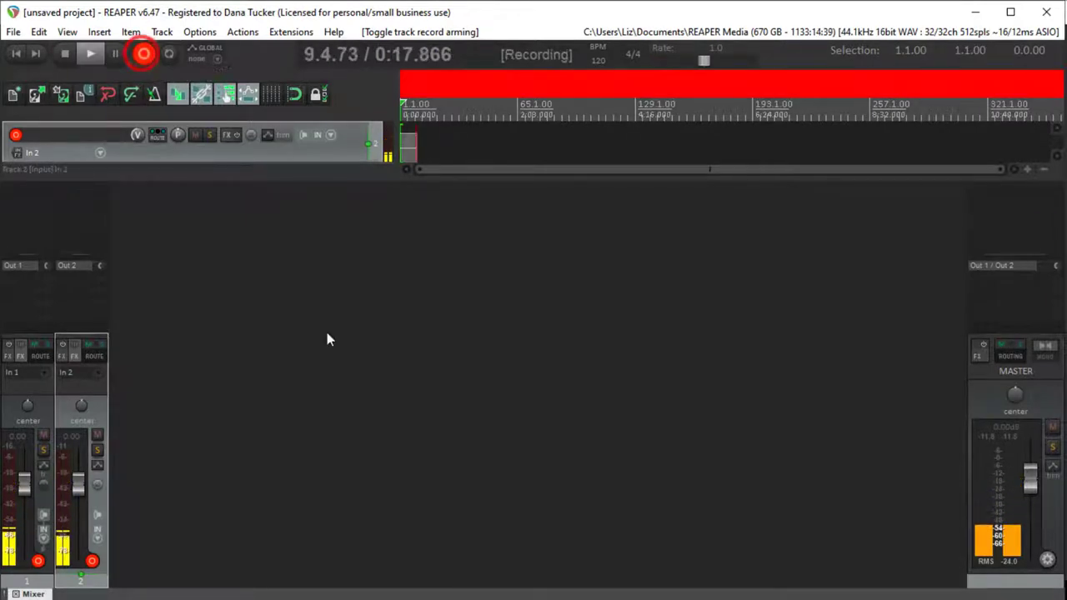
left_click(64, 53)
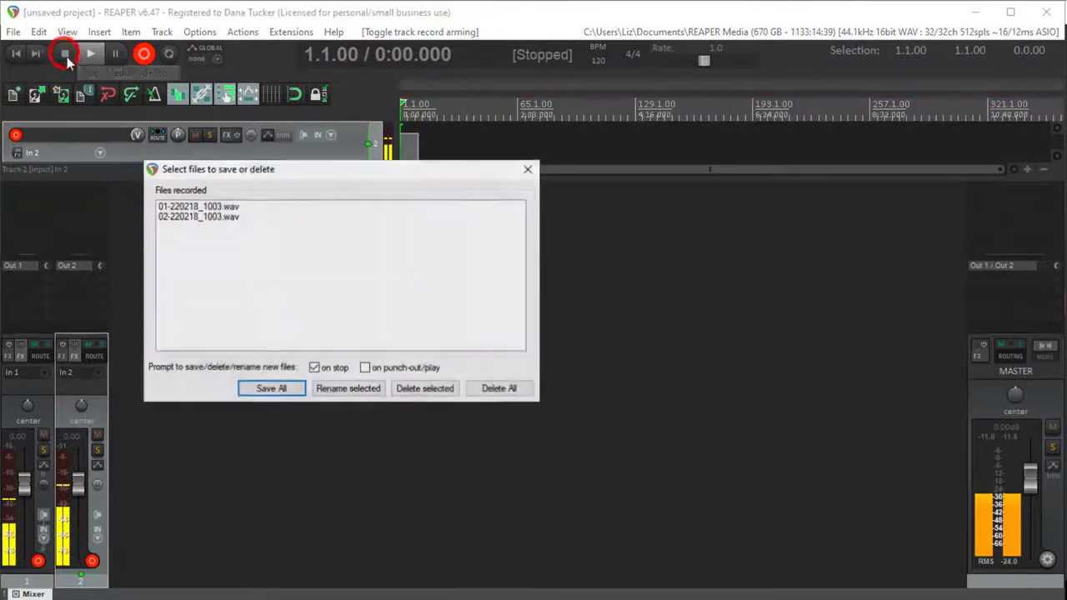
left_click(264, 387)
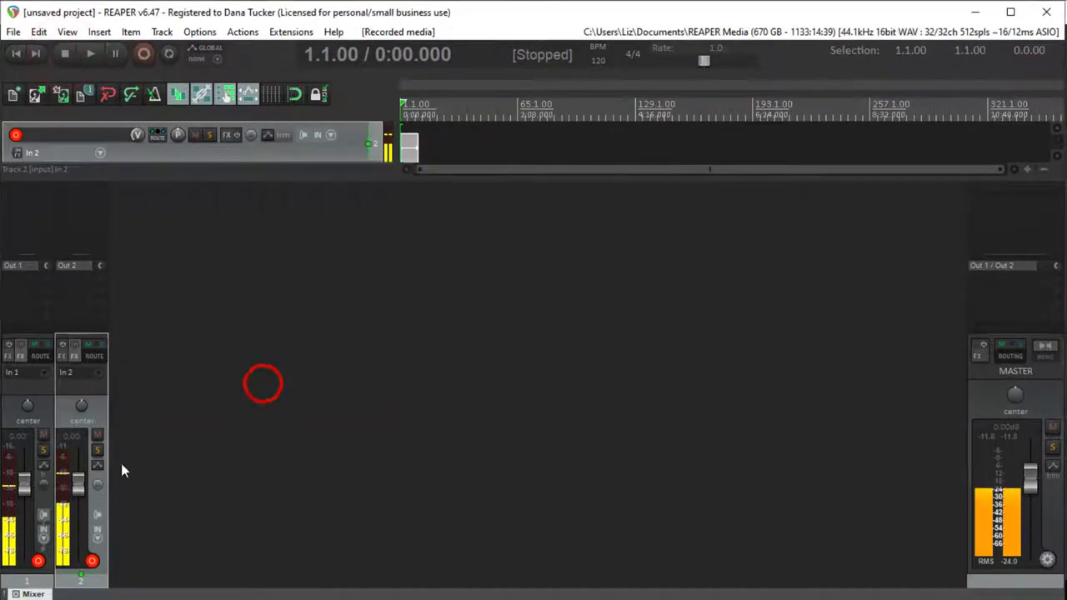
- Disarm both tracks and enlarge the arrange area, timeline scale and track heights to show both recorded waveforms
left_click(92, 560)
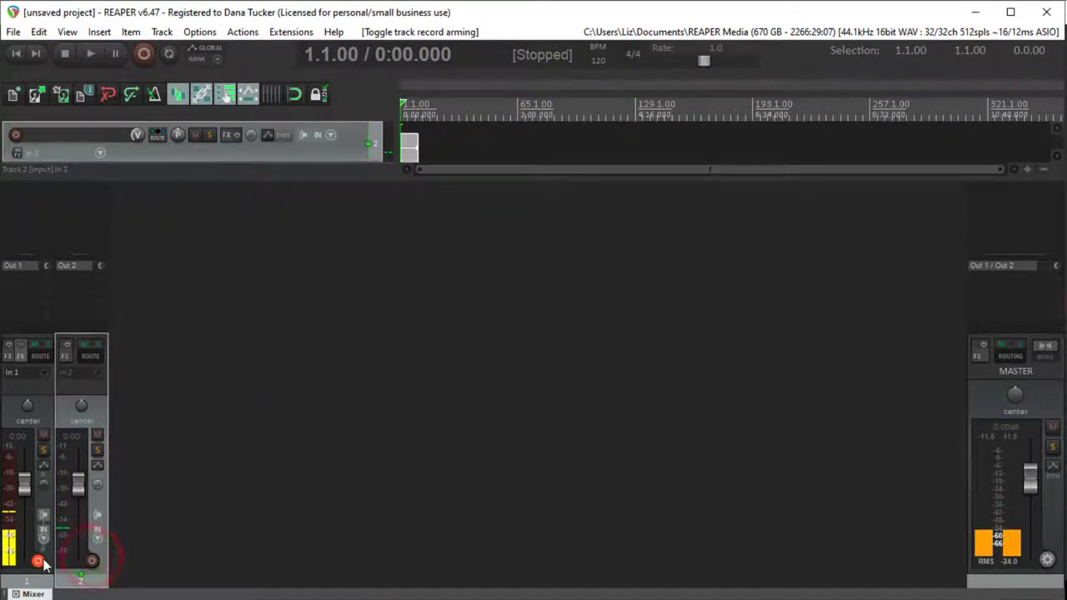
left_click(39, 561)
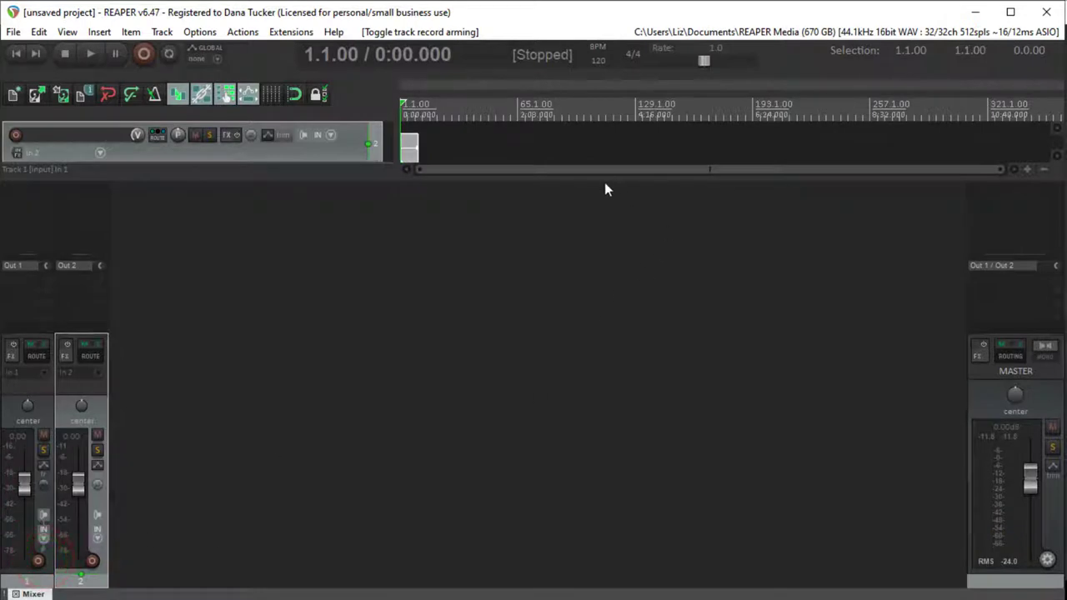
left_click_drag(606, 179, 588, 375)
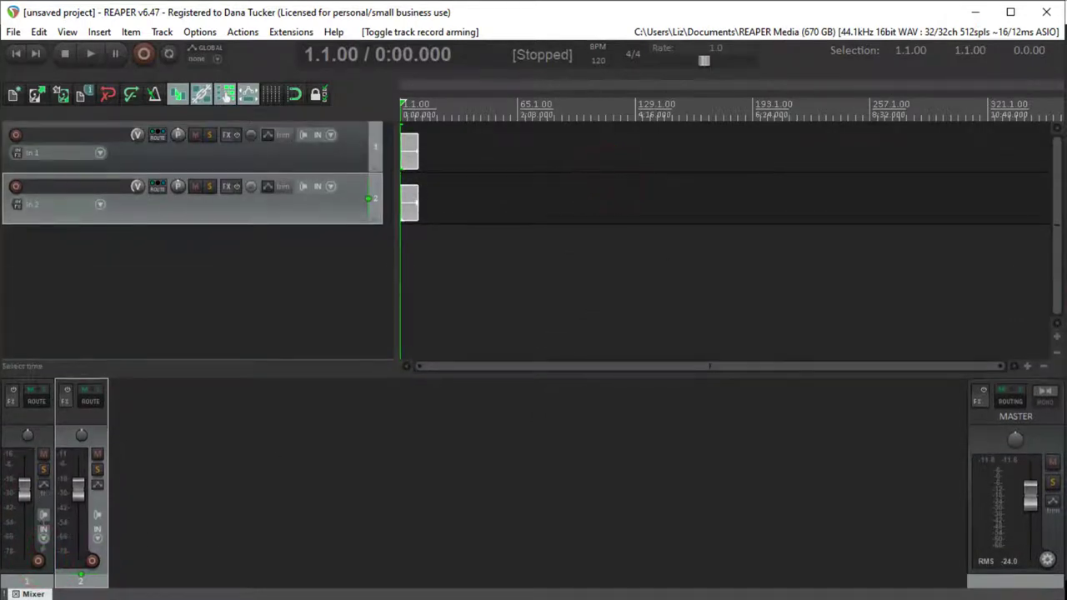
scroll(425, 175, "up", 3)
scroll(500, 161, "up", 6)
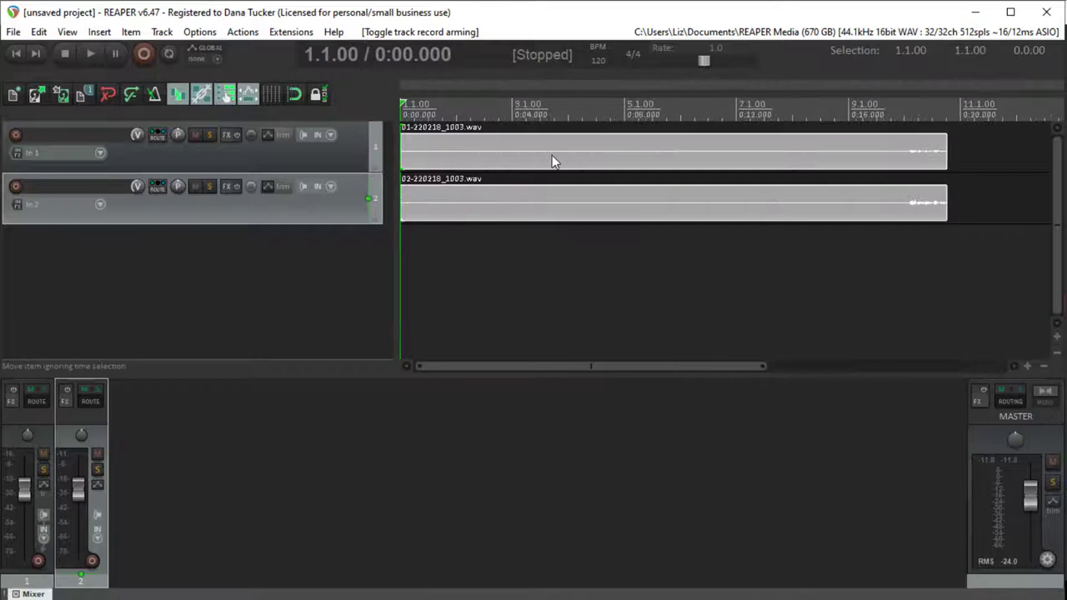
scroll(553, 162, "down", 2)
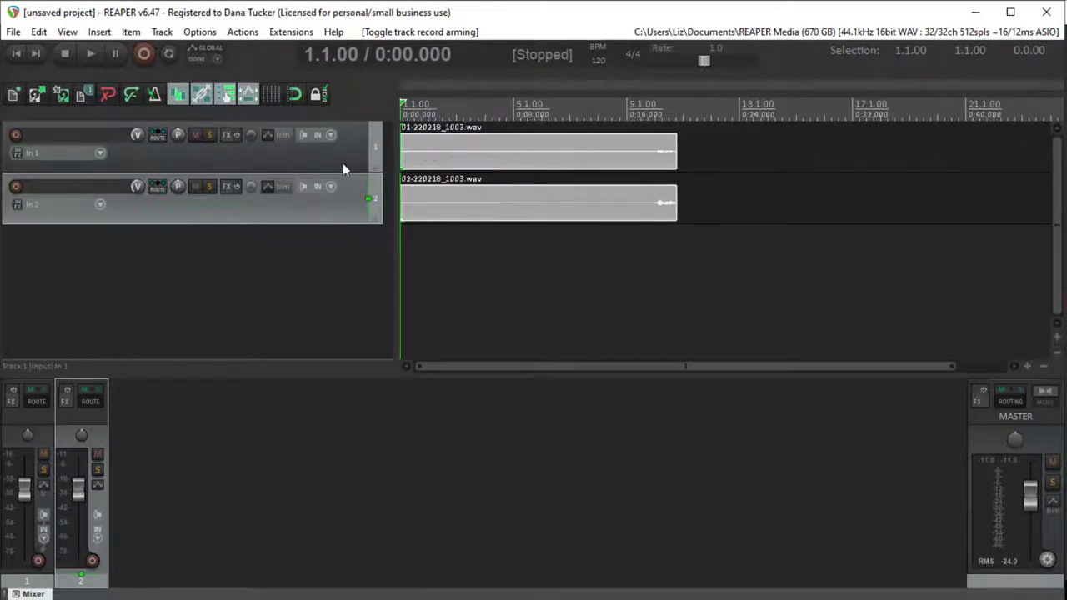
left_click_drag(345, 169, 341, 204)
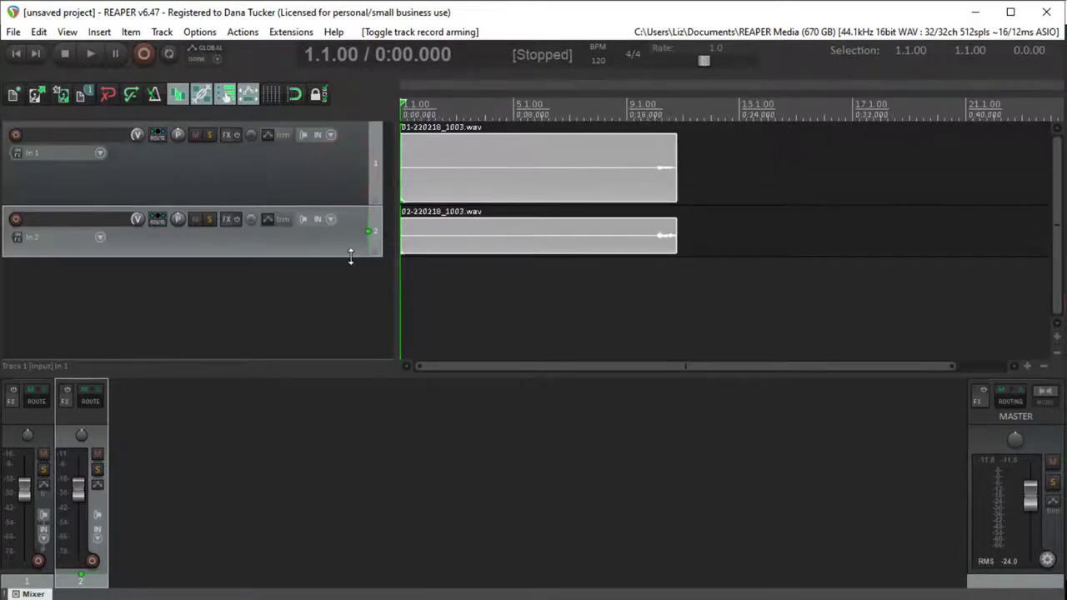
left_click_drag(350, 257, 352, 307)
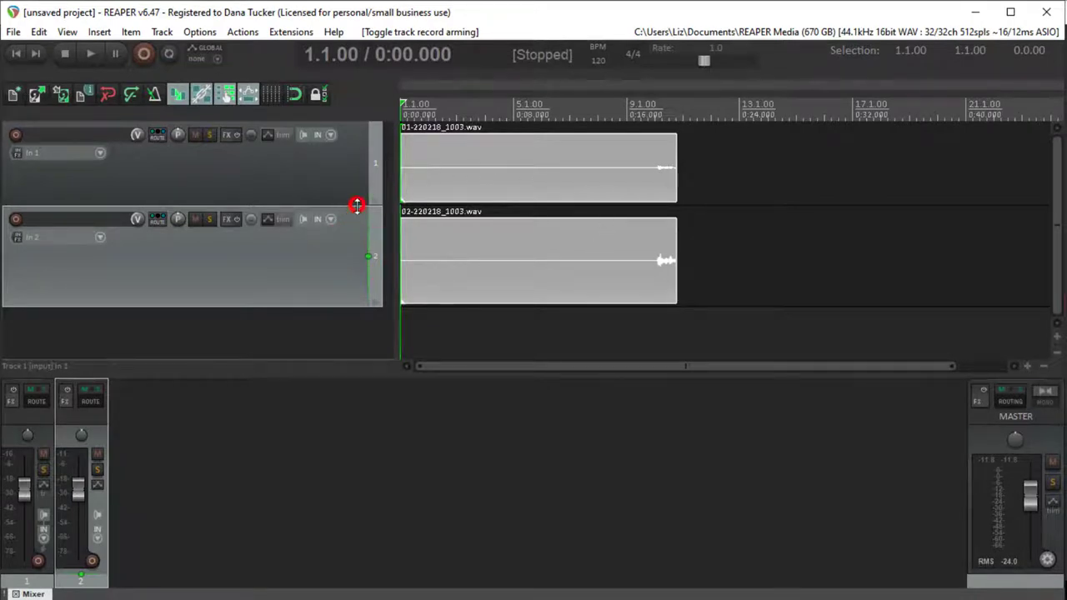
left_click_drag(357, 206, 357, 219)
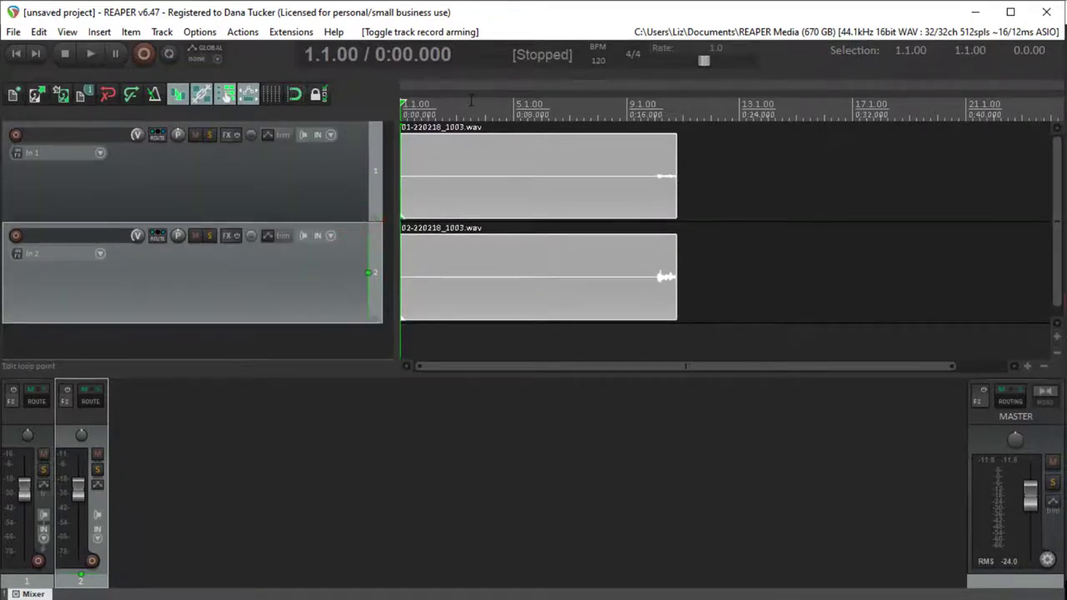
- Analyze the loudness of tracks 1 and 2 together with the SWS Loudness tool
left_click(291, 32)
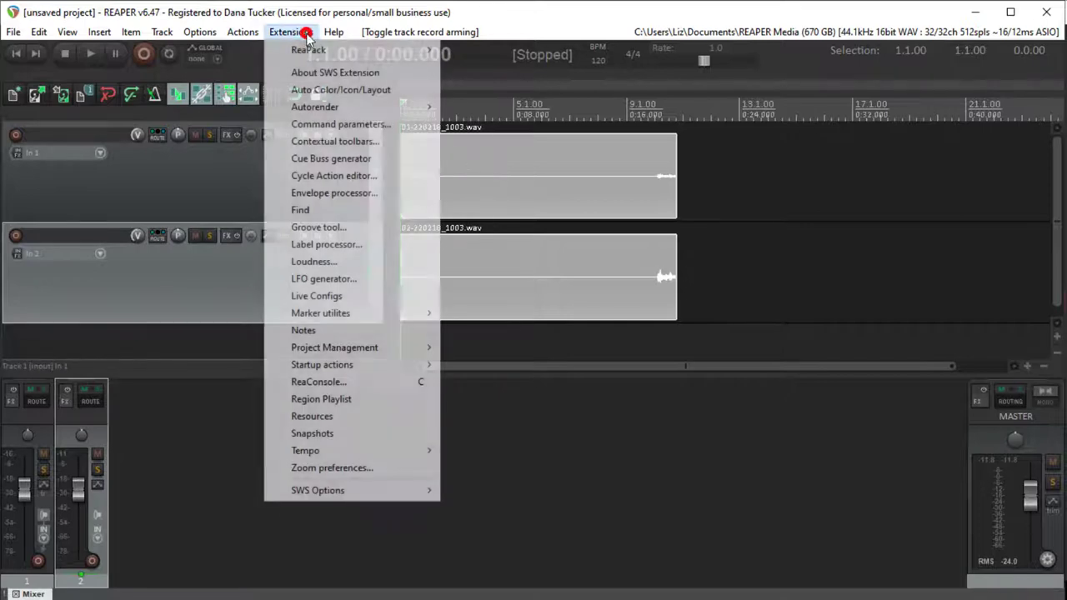
left_click(317, 261)
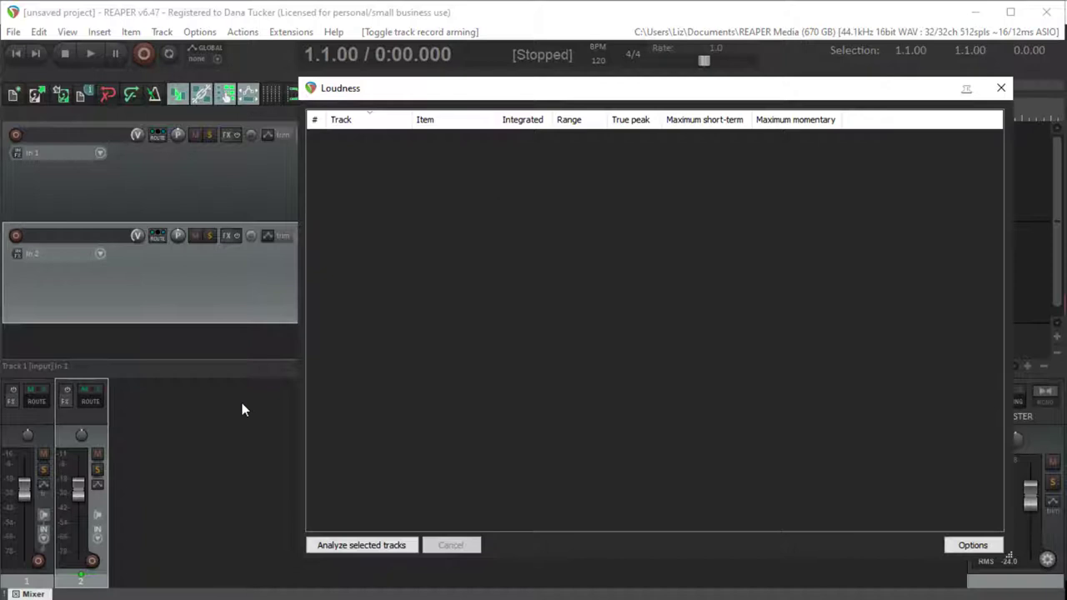
left_click(7, 444, "ctrl")
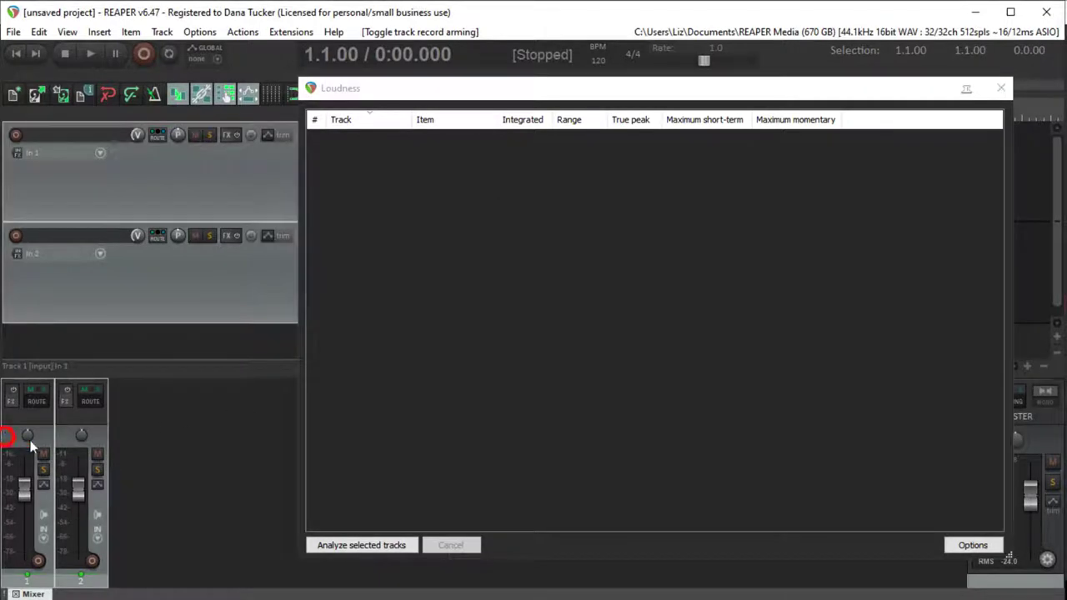
left_click(362, 545)
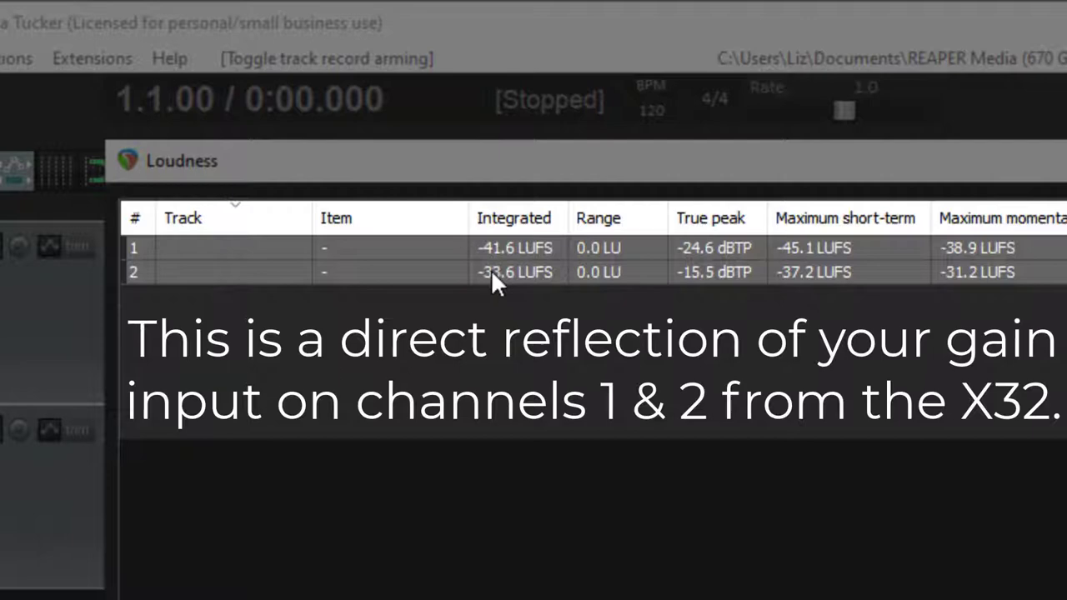
- Normalize both analyzed tracks to -23 LUFS
left_click(237, 250)
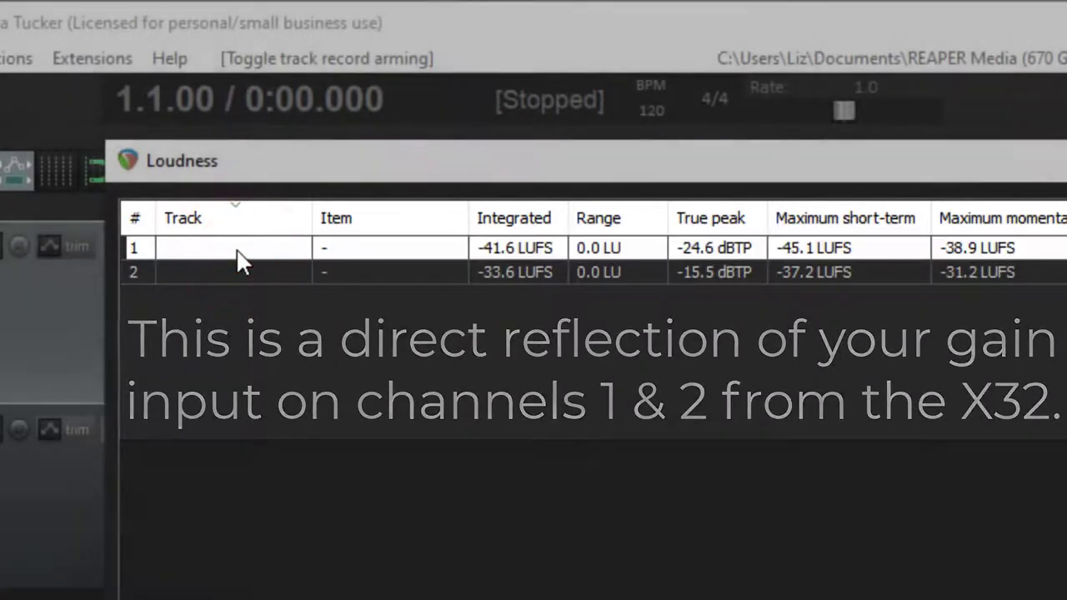
right_click(228, 271)
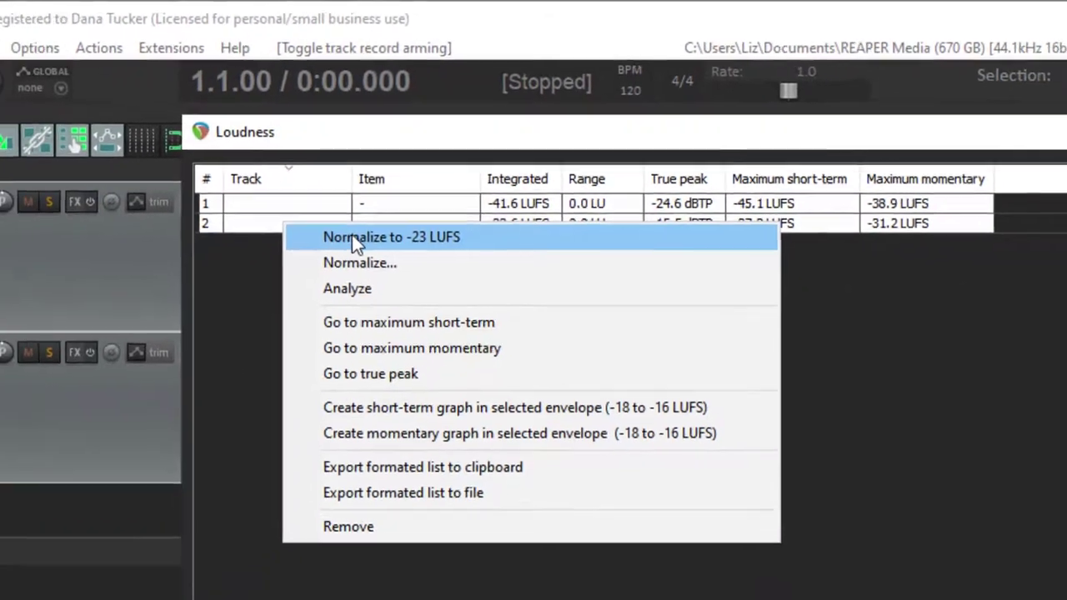
left_click(339, 278)
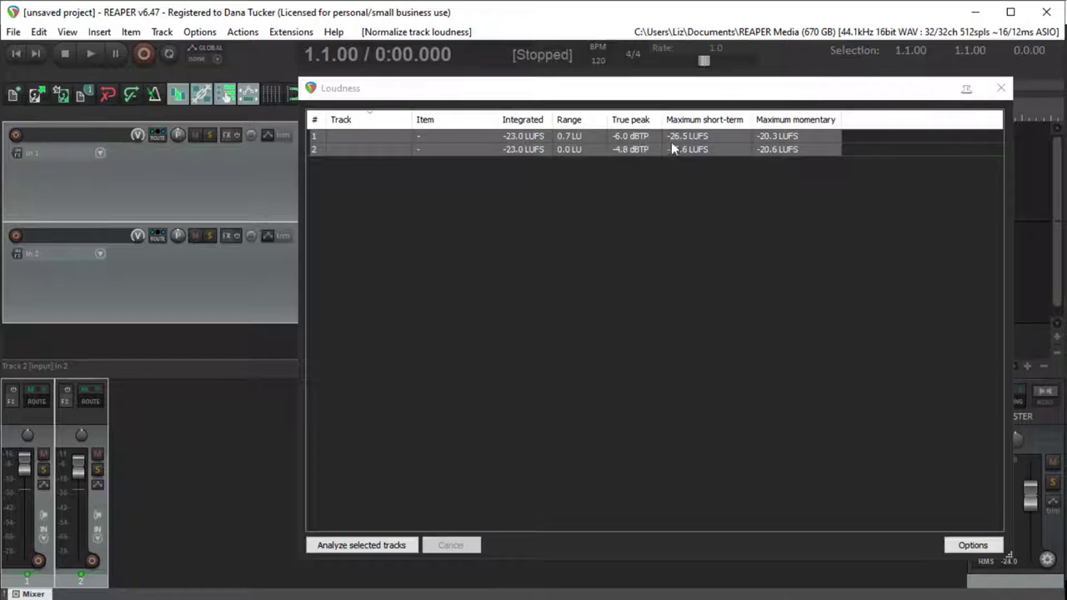
- Close the loudness results, zoom the timeline out and enlarge the mixer area
left_click(1003, 88)
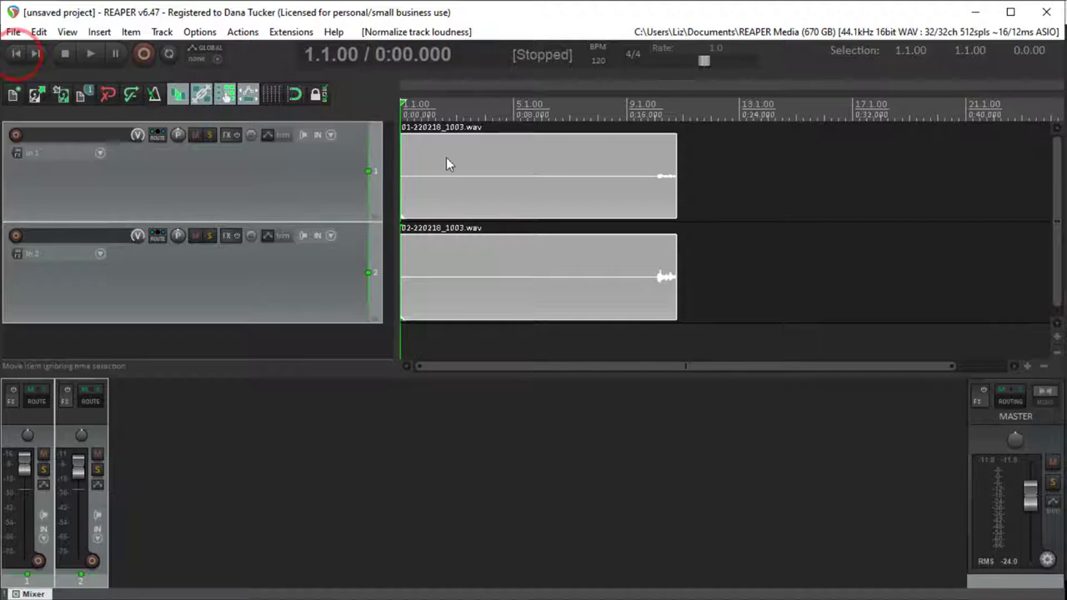
scroll(517, 176, "down", 3)
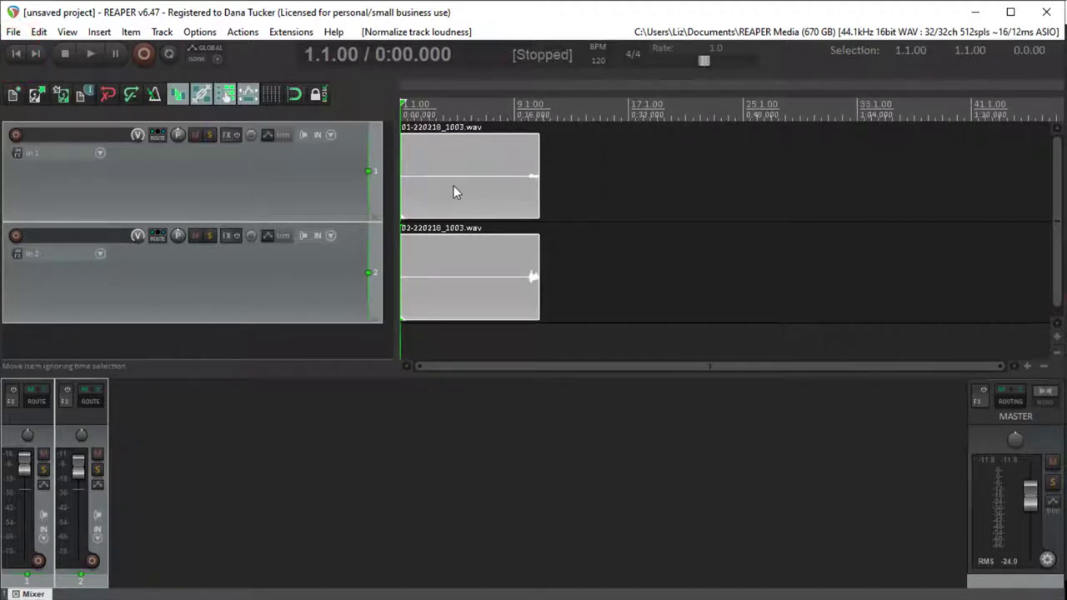
left_click_drag(899, 375, 900, 210)
- Add the JS: Loudness Meter Peak/RMS/LUFS effect to the master track and move its window aside
double_click(1001, 224)
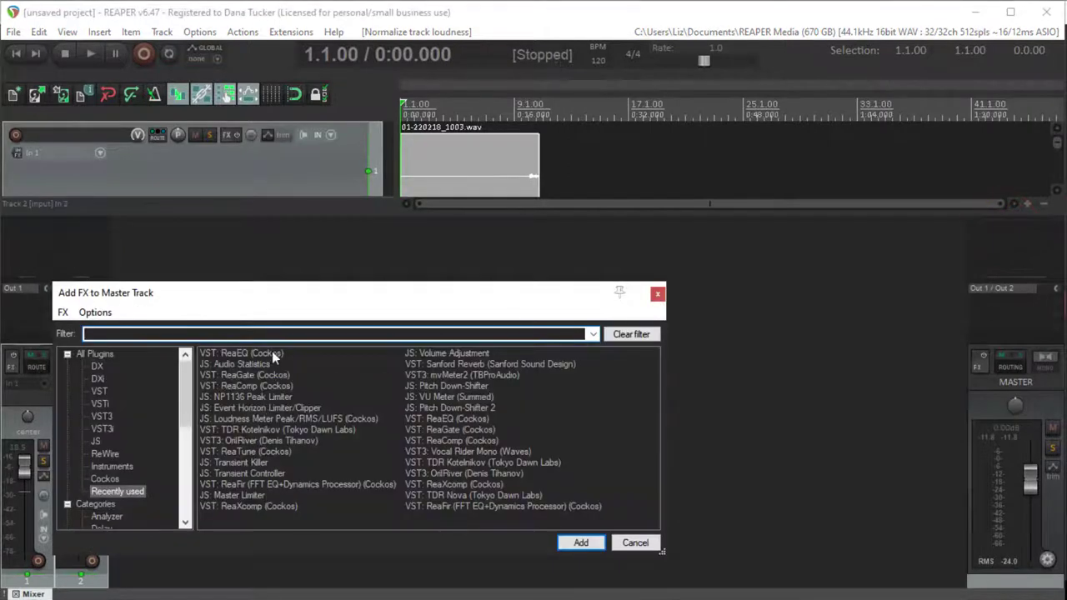
double_click(255, 419)
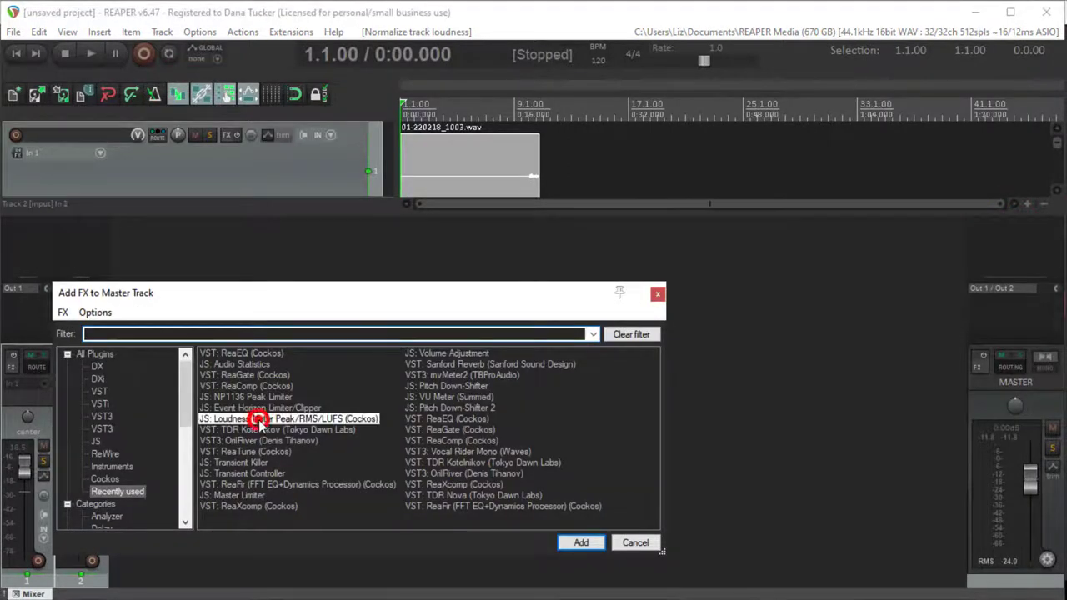
left_click_drag(304, 66, 696, 296)
- Add the JS: Event Horizon Limiter/Clipper to the master track and place it before the loudness meter in the effects chain
double_click(989, 241)
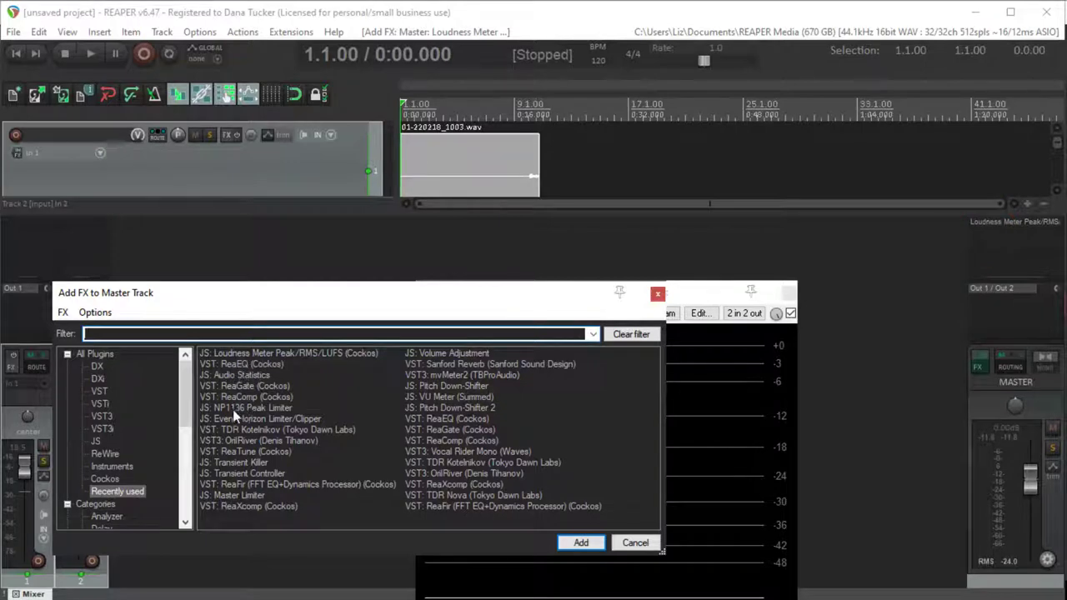
double_click(259, 420)
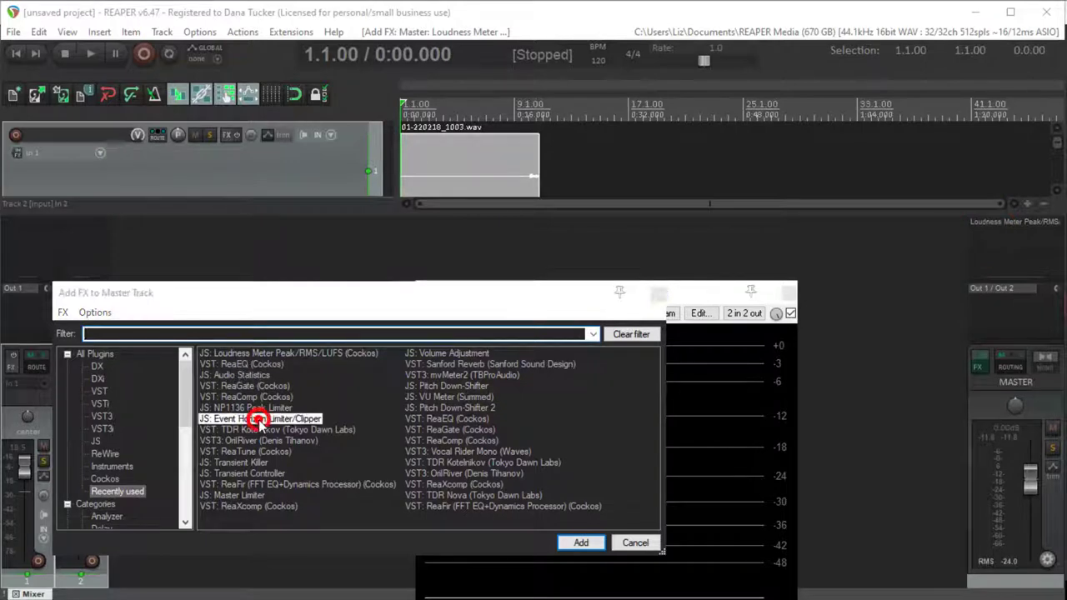
left_click_drag(650, 318, 435, 239)
left_click_drag(999, 239, 997, 222)
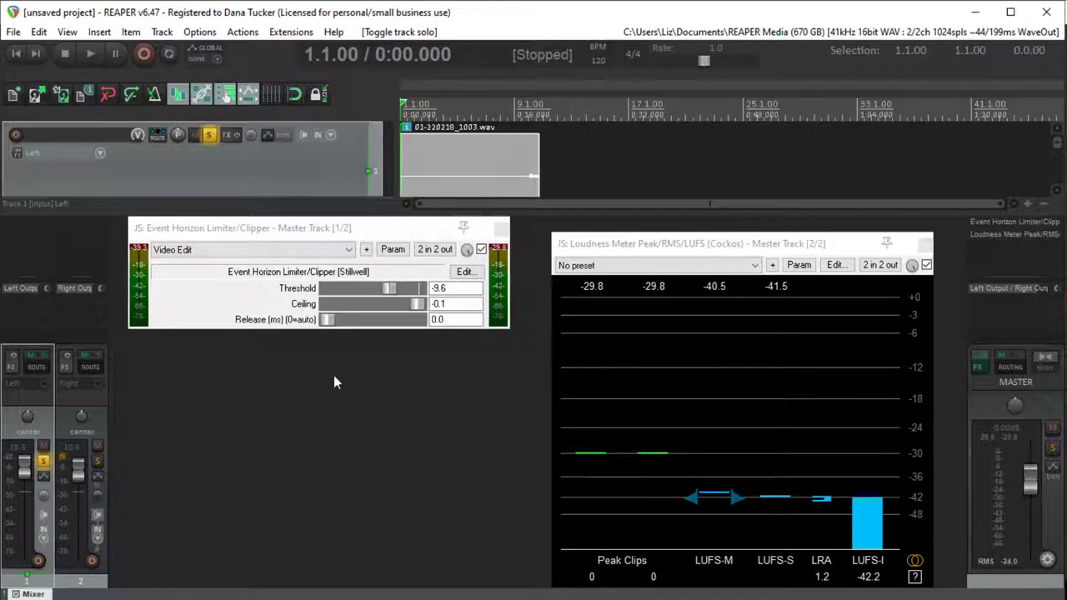
- Play the soloed track 1 while lowering the Event Horizon threshold to -30.0, stop playback and close both effect windows
left_click(90, 54)
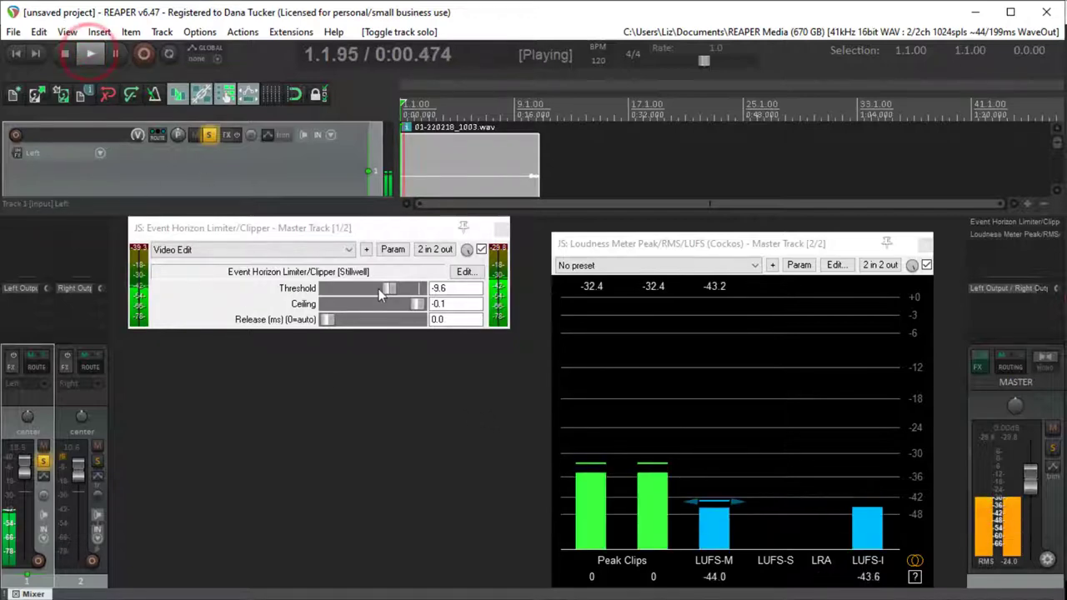
left_click_drag(386, 286, 360, 287)
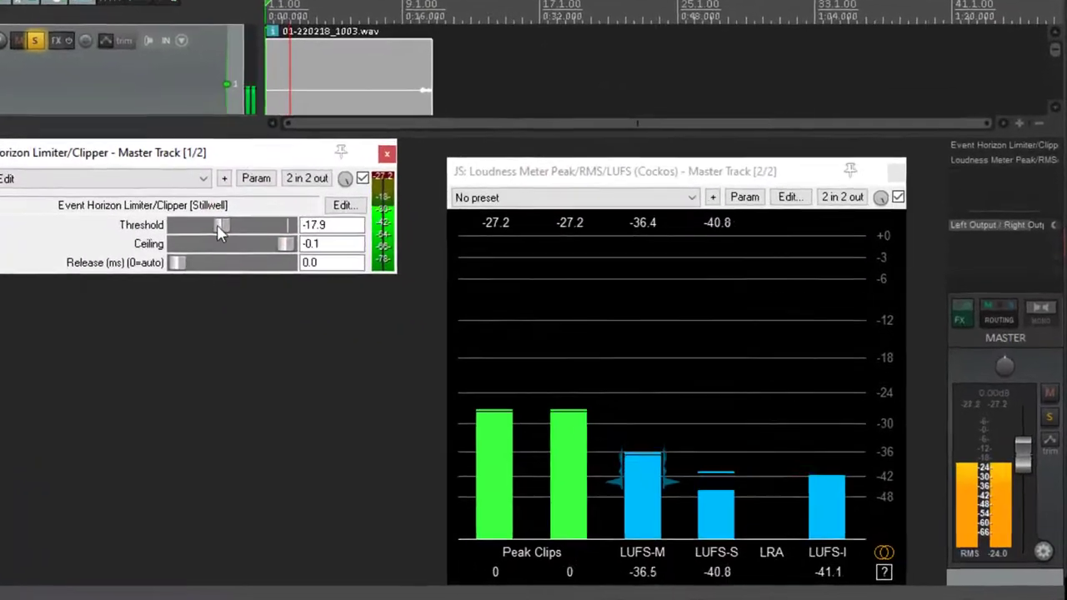
left_click_drag(217, 224, 167, 225)
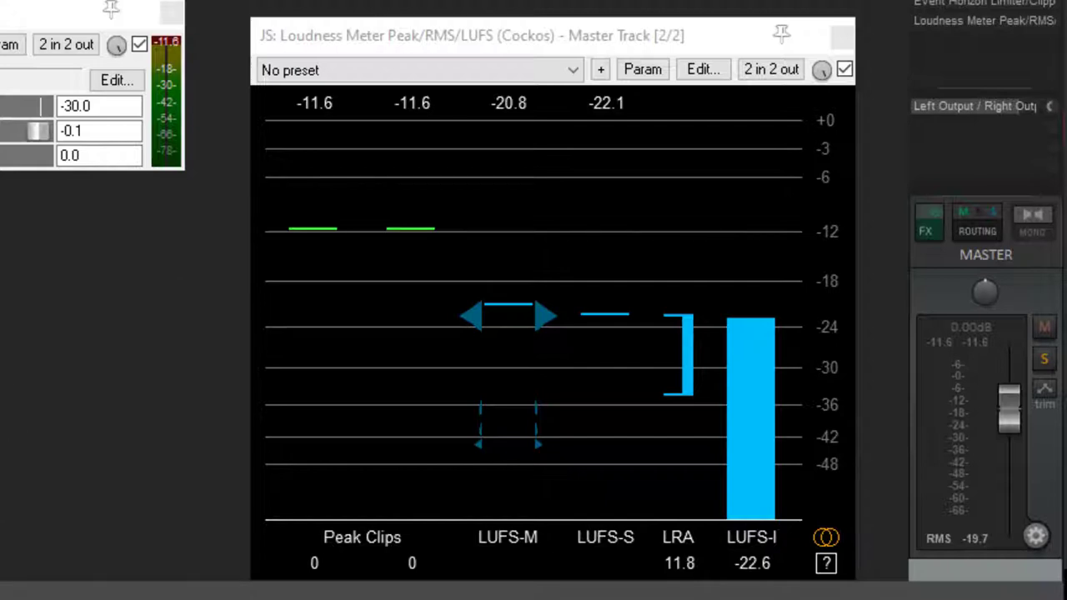
key("space")
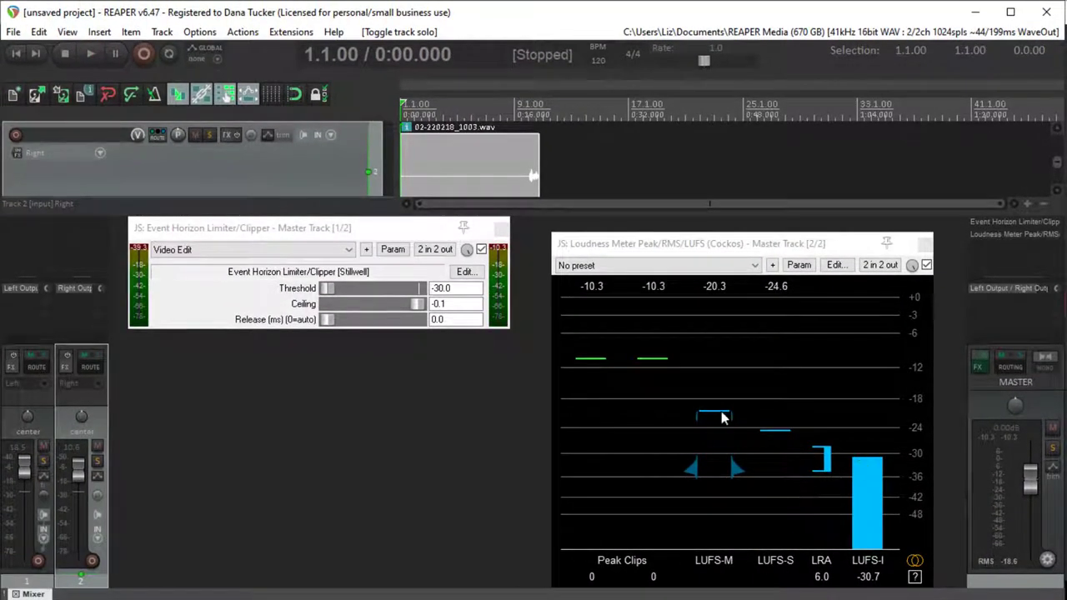
left_click(500, 228)
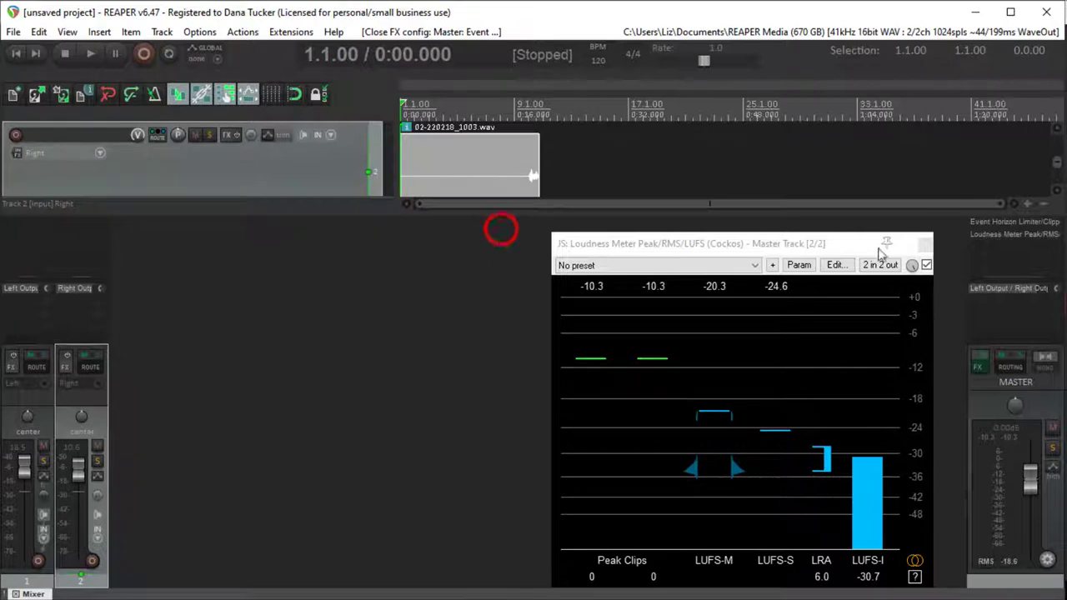
left_click(924, 244)
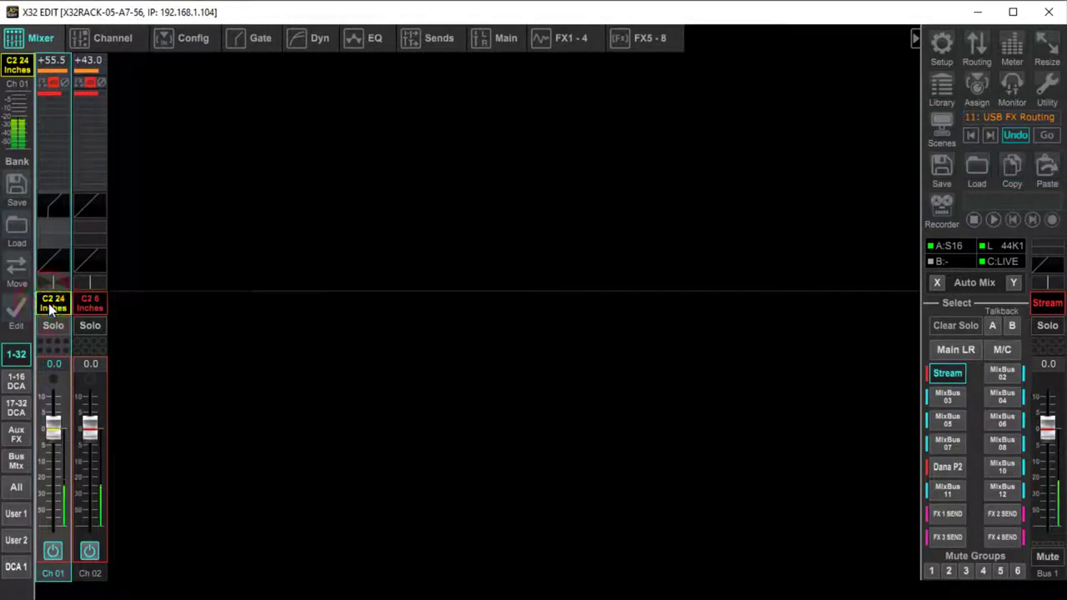
- Switch to X32 Edit, activate the gate on channel 1 and lower its threshold to -80.0 dB
left_click(262, 40)
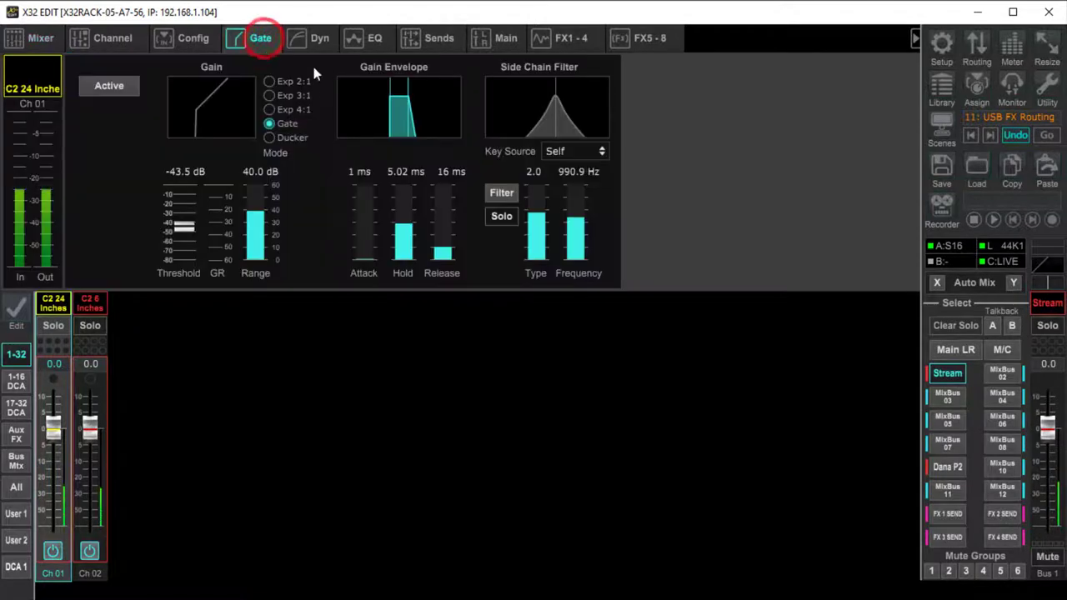
left_click(109, 86)
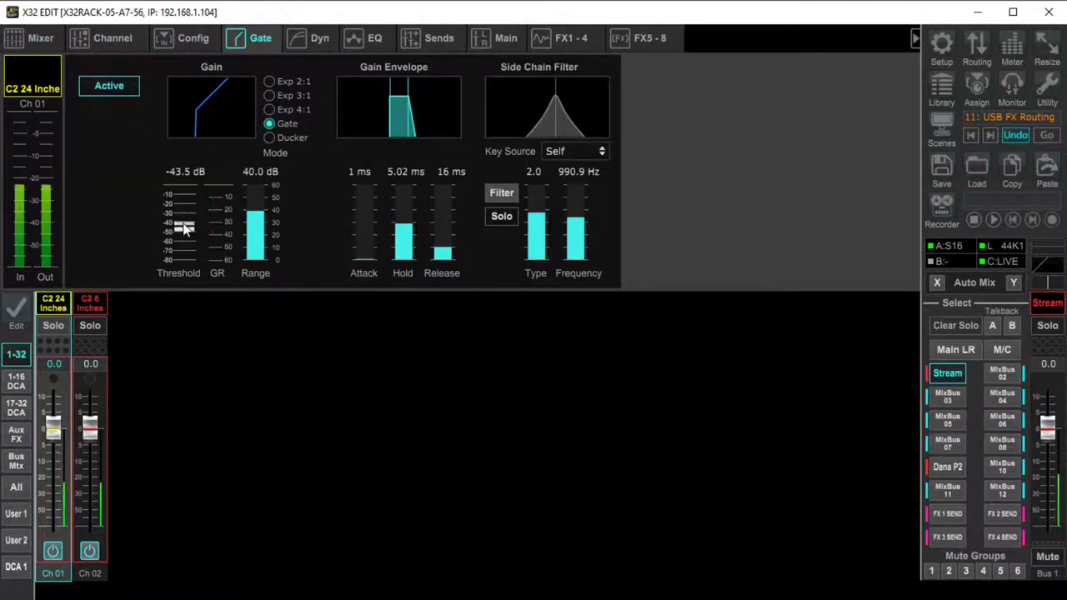
left_click_drag(183, 222, 195, 324)
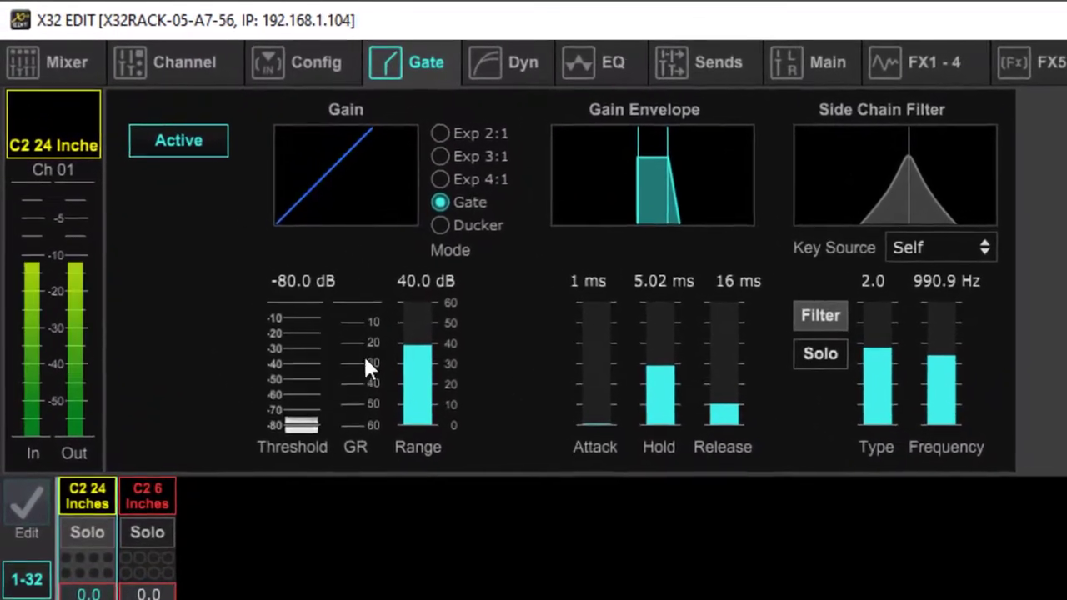
- Raise channel 1's gate threshold in stages to -55.5 dB and -41.5 dB, and fine-tune it to -42.0 dB
mouse_move(438, 365)
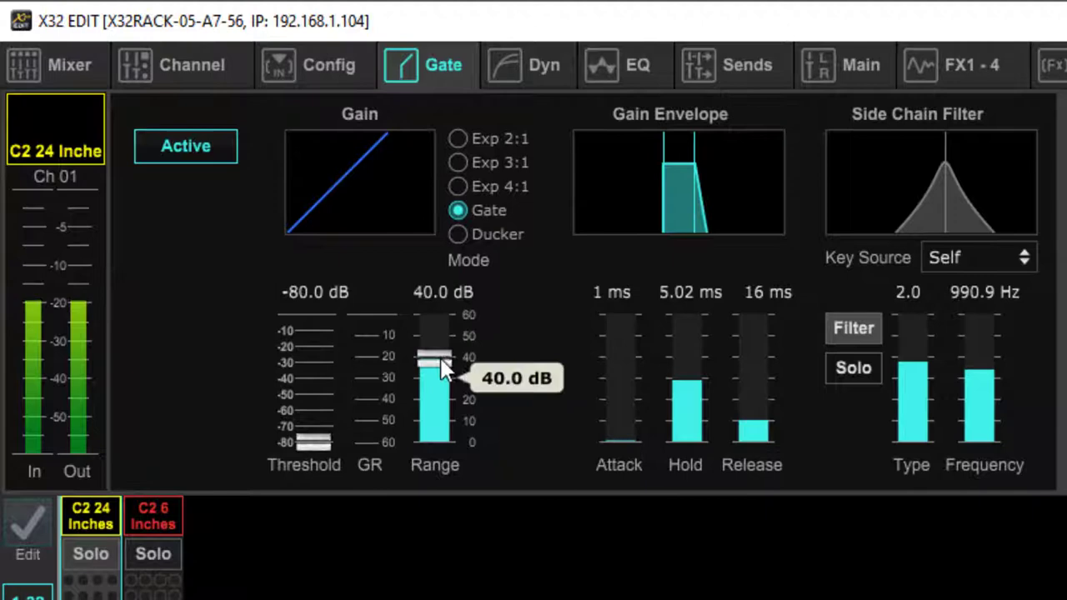
left_click(310, 440)
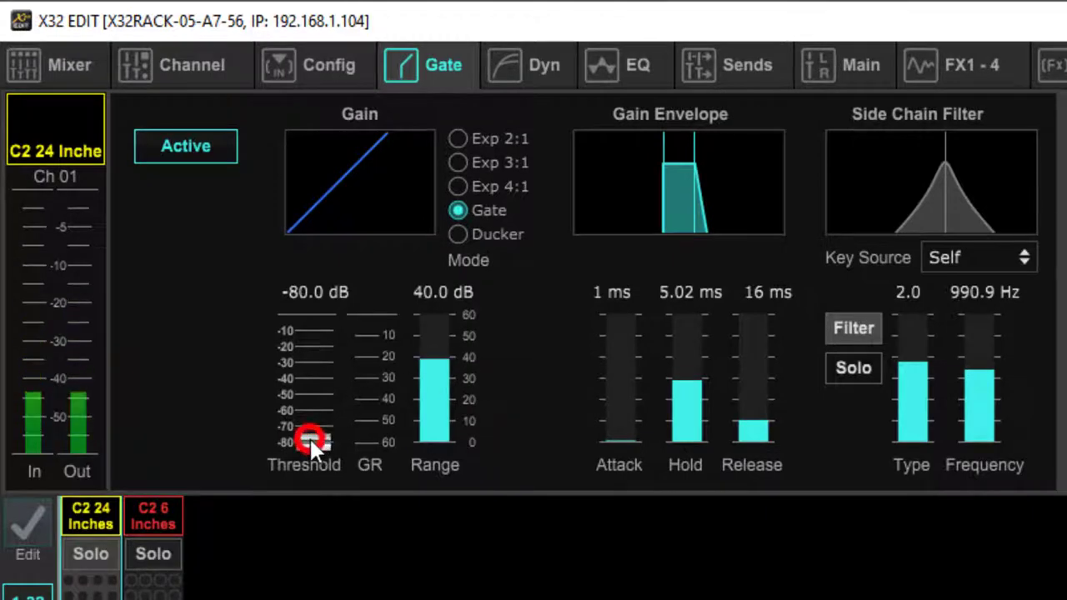
left_click_drag(310, 440, 330, 365)
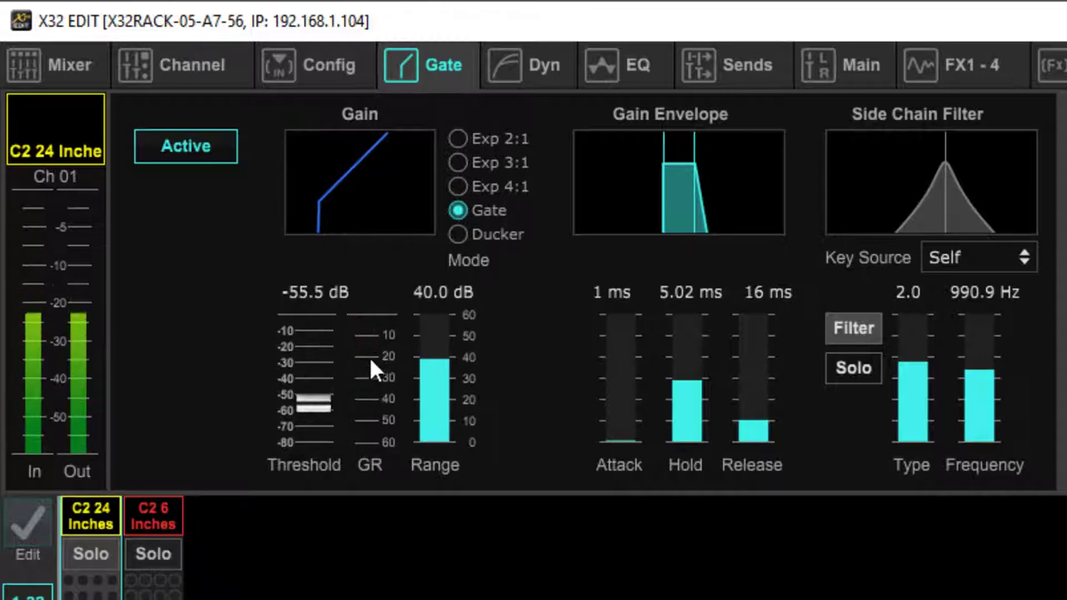
left_click(313, 404)
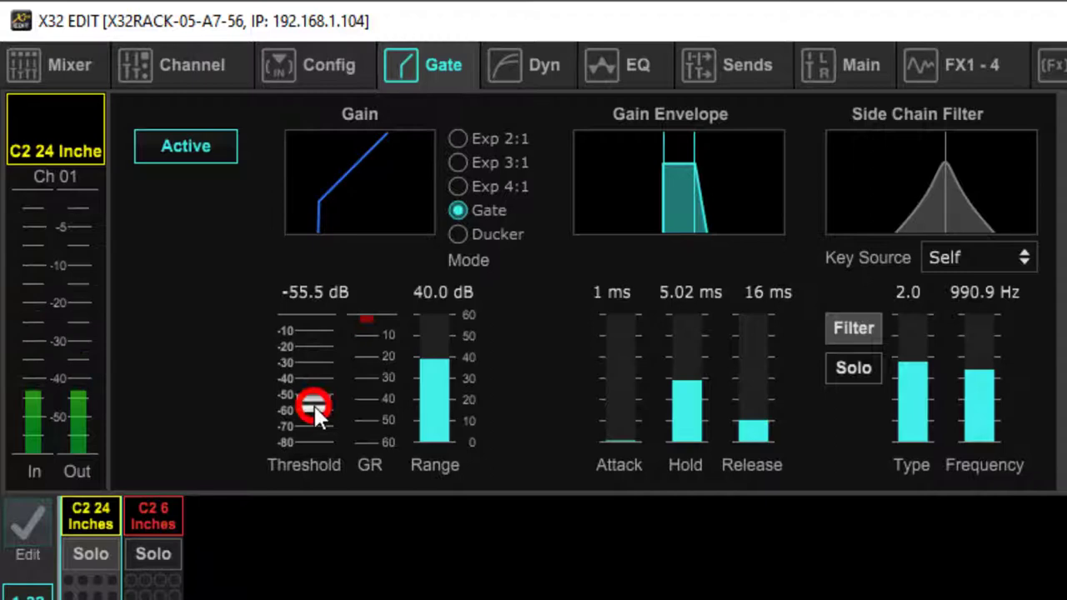
left_click_drag(314, 404, 323, 350)
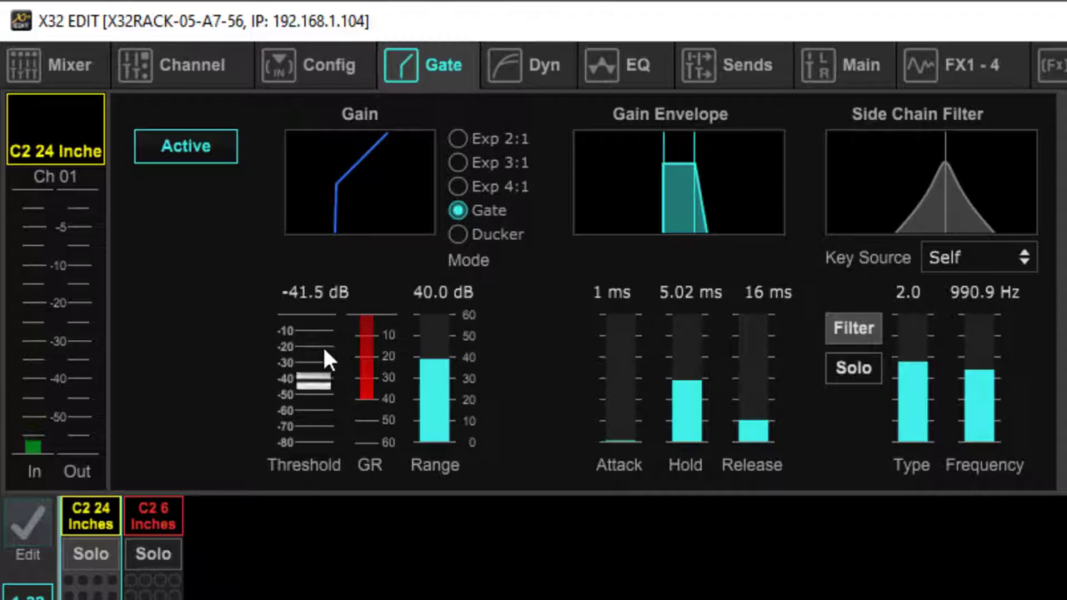
left_click(315, 381)
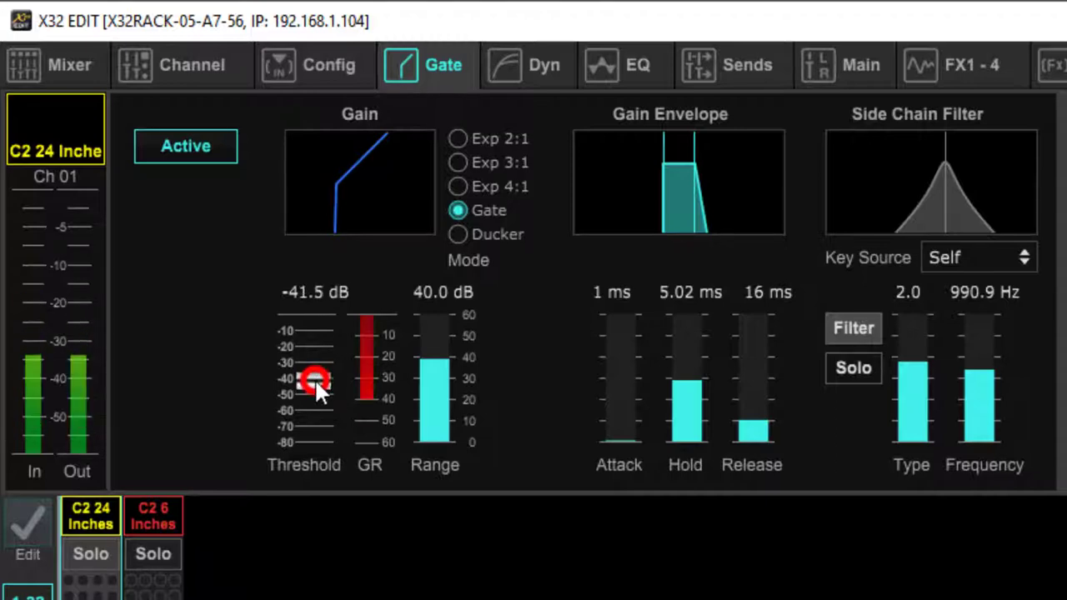
left_click_drag(315, 378, 317, 402)
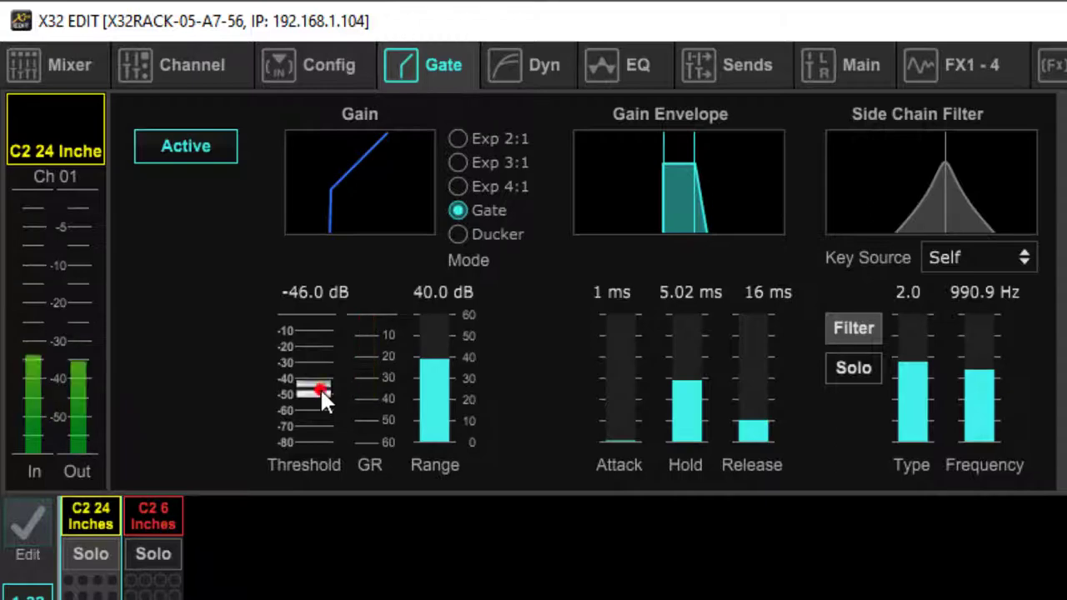
left_click_drag(320, 387, 322, 370)
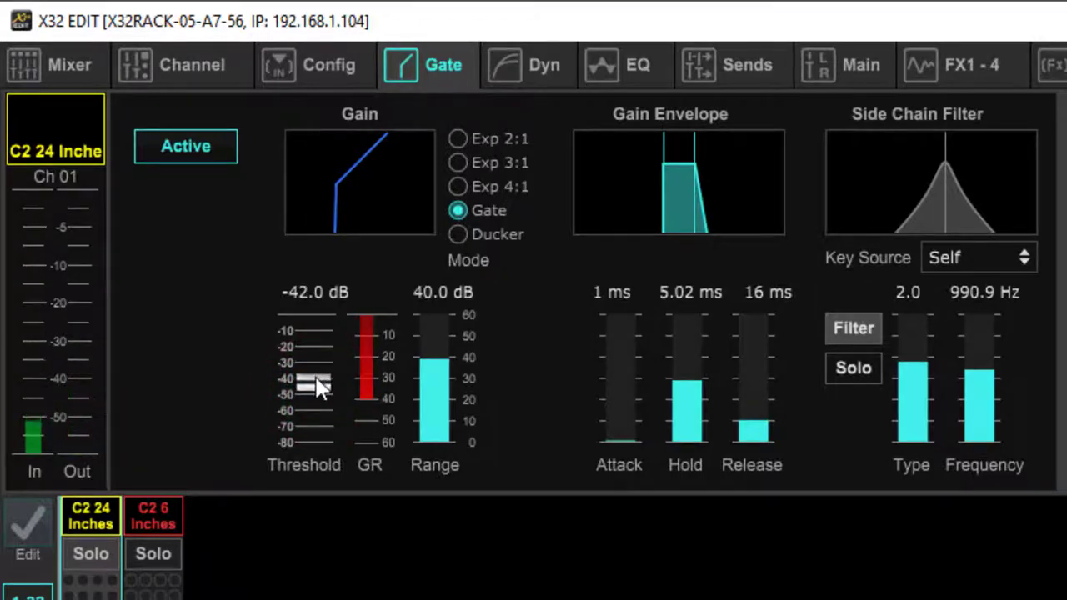
- Try a slow gate attack of 59 ms on channel 1 and bring the attack back down to 3 ms
mouse_move(437, 371)
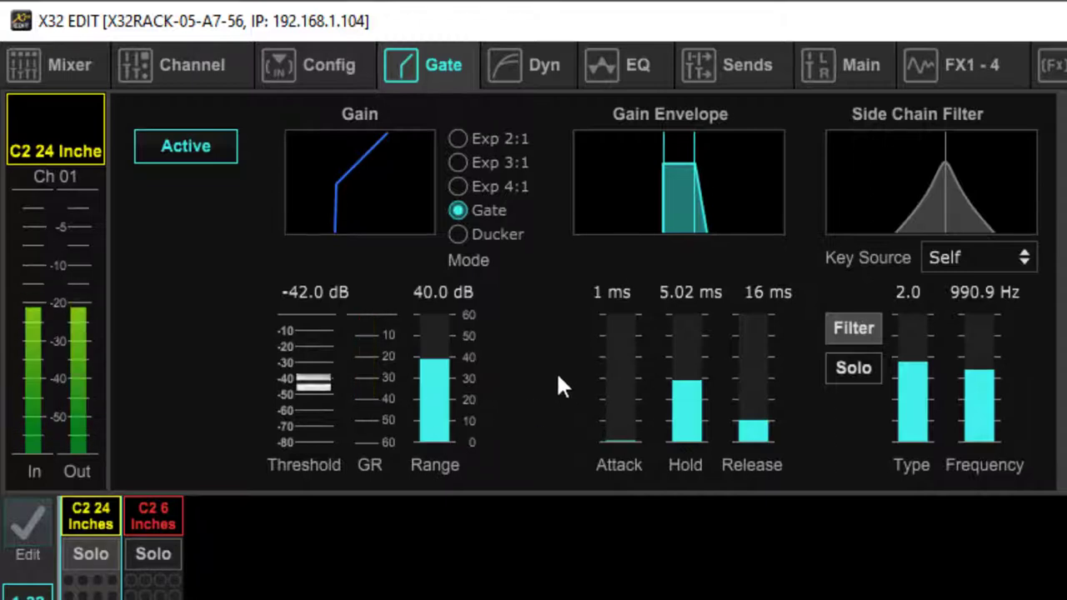
mouse_move(627, 403)
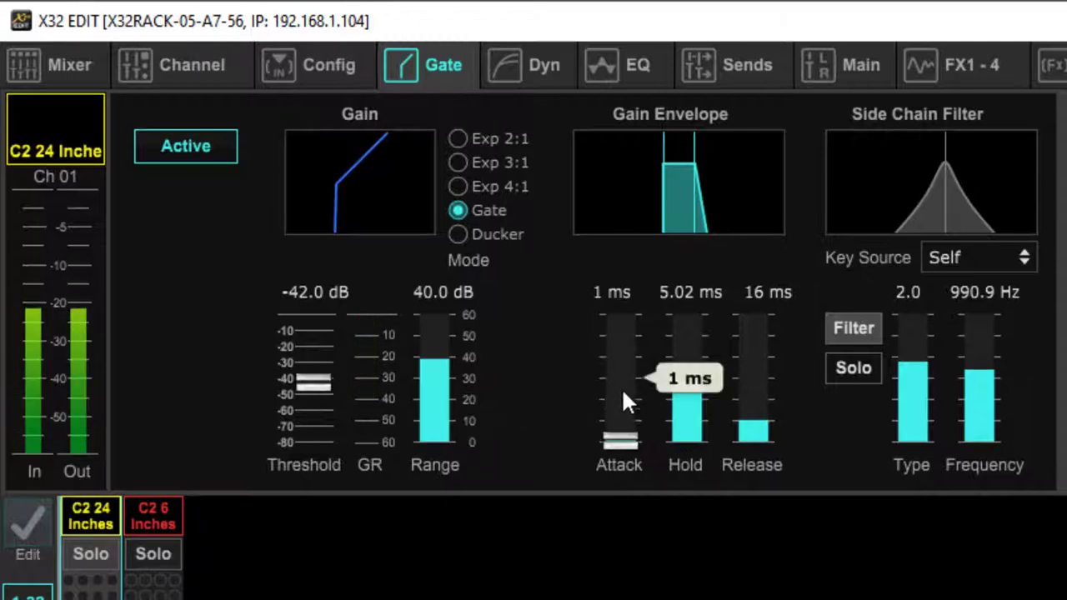
left_click(614, 439)
left_click_drag(613, 439, 636, 288)
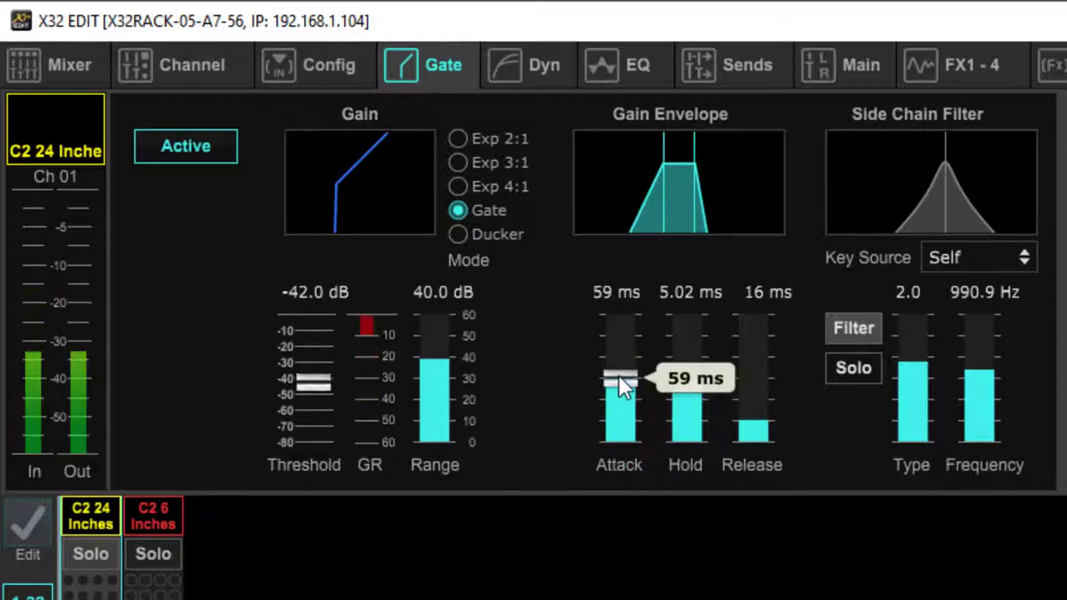
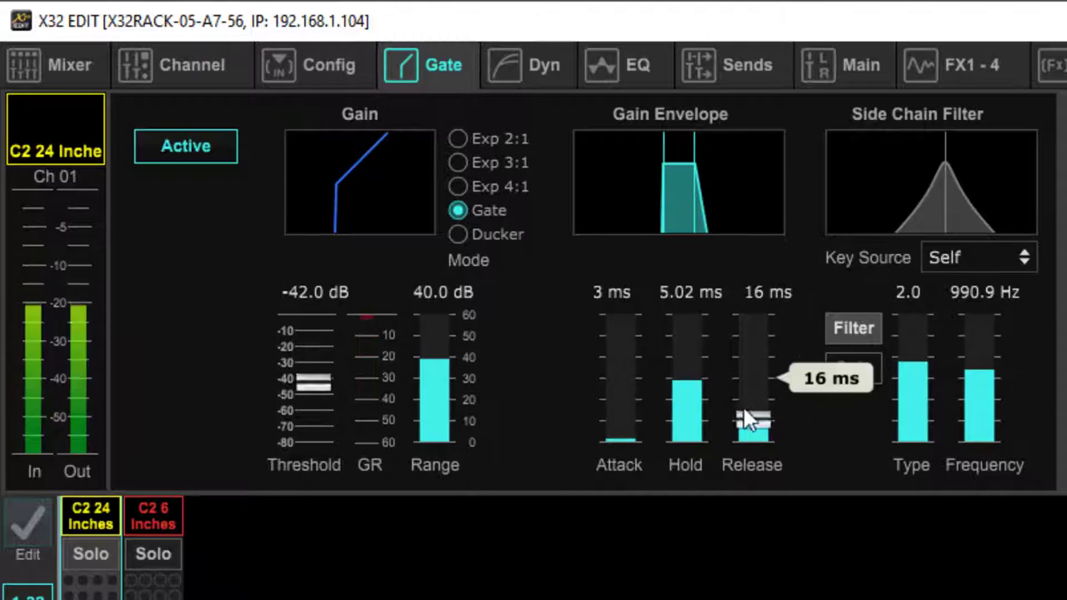
- Lower the gate's hold time to 0.10 ms for comparison, and raise it back to 4.48 ms
mouse_move(761, 426)
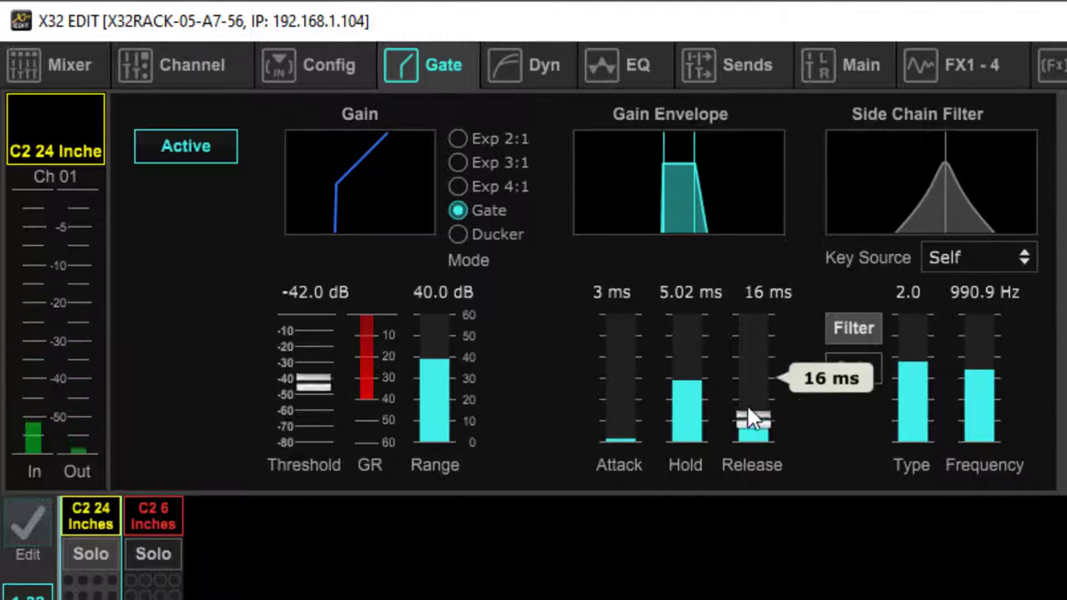
mouse_move(686, 389)
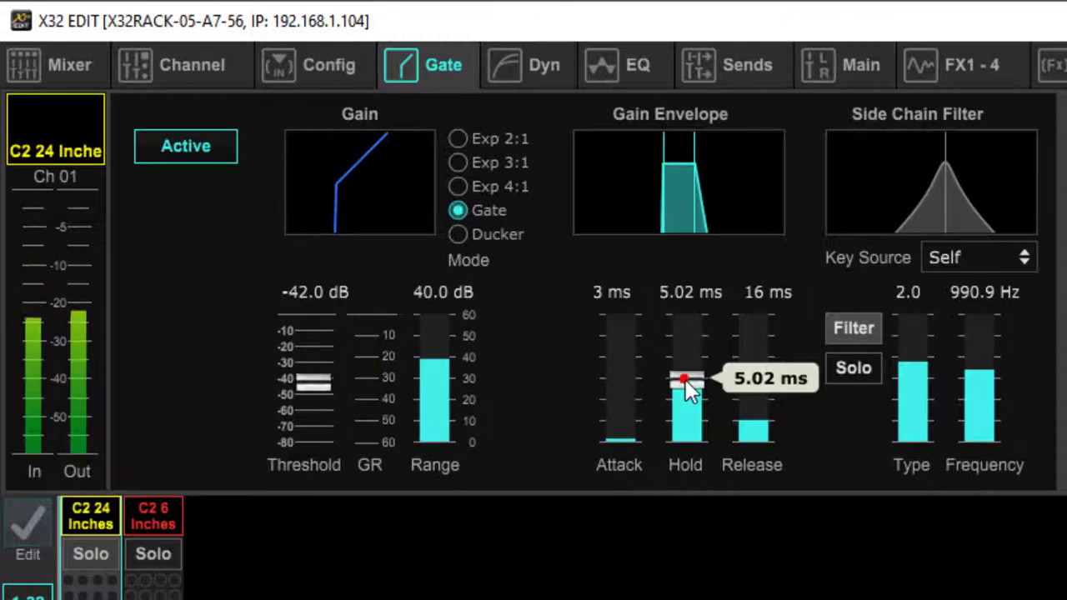
left_click_drag(685, 380, 688, 435)
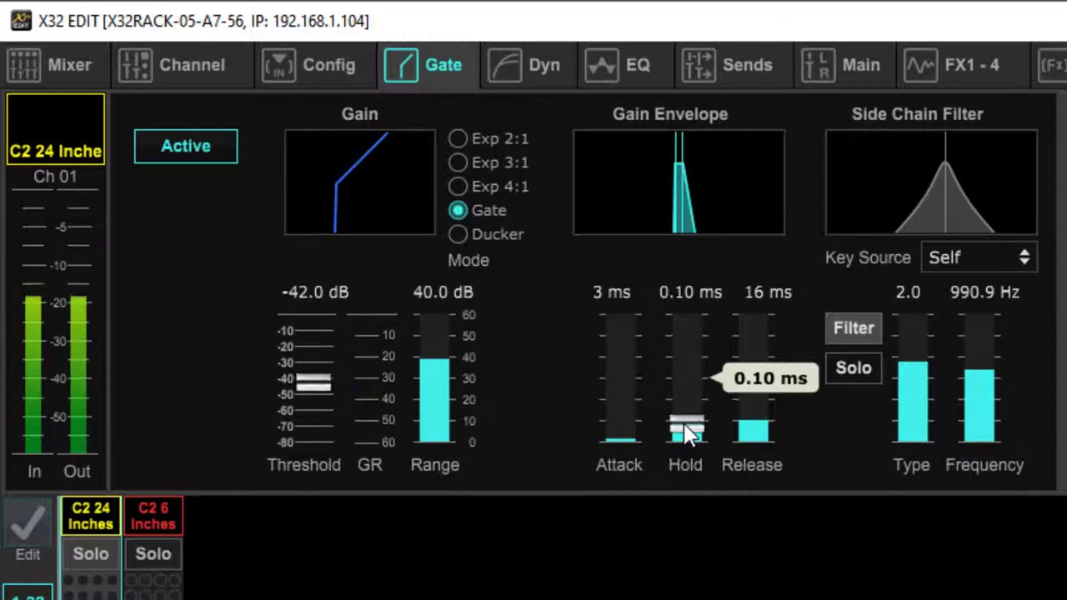
left_click_drag(687, 430, 705, 319)
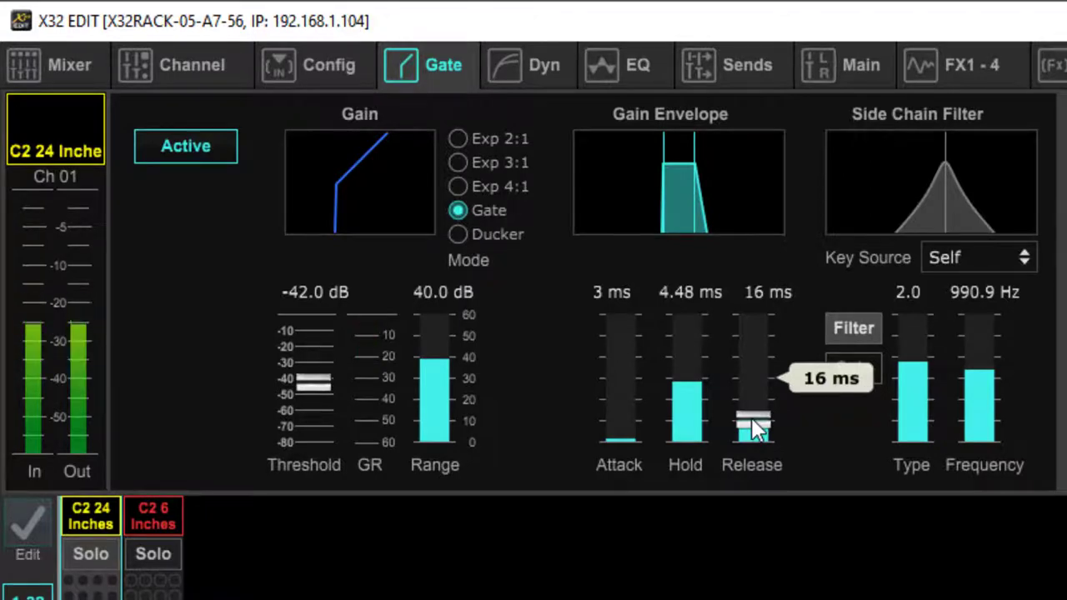
- Raise the gate's release time to 4000 ms, and reduce it to 504 ms
left_click_drag(754, 429, 765, 139)
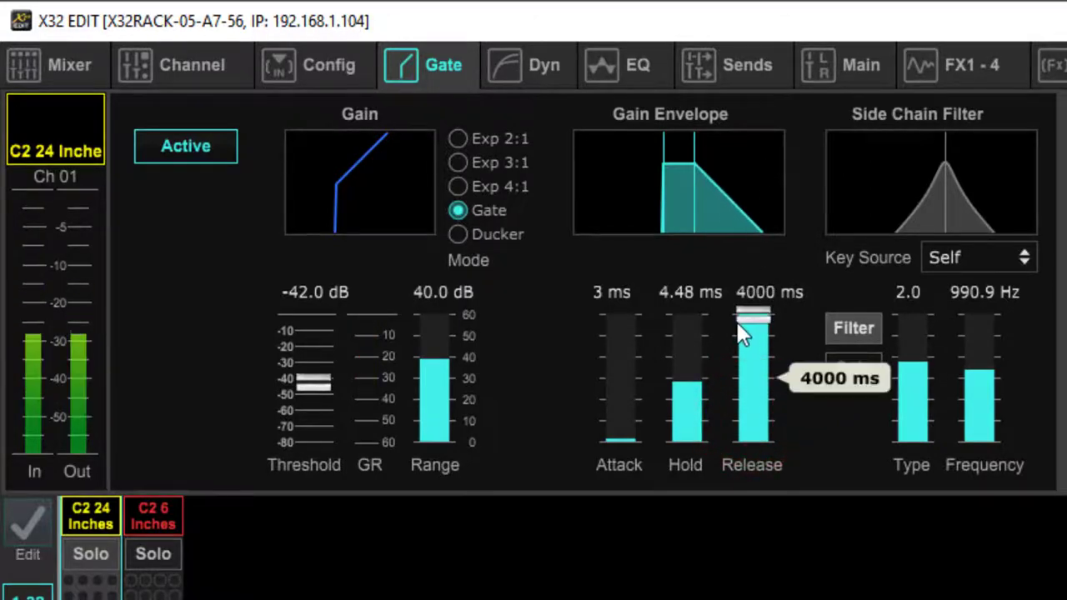
left_click_drag(738, 325, 753, 317)
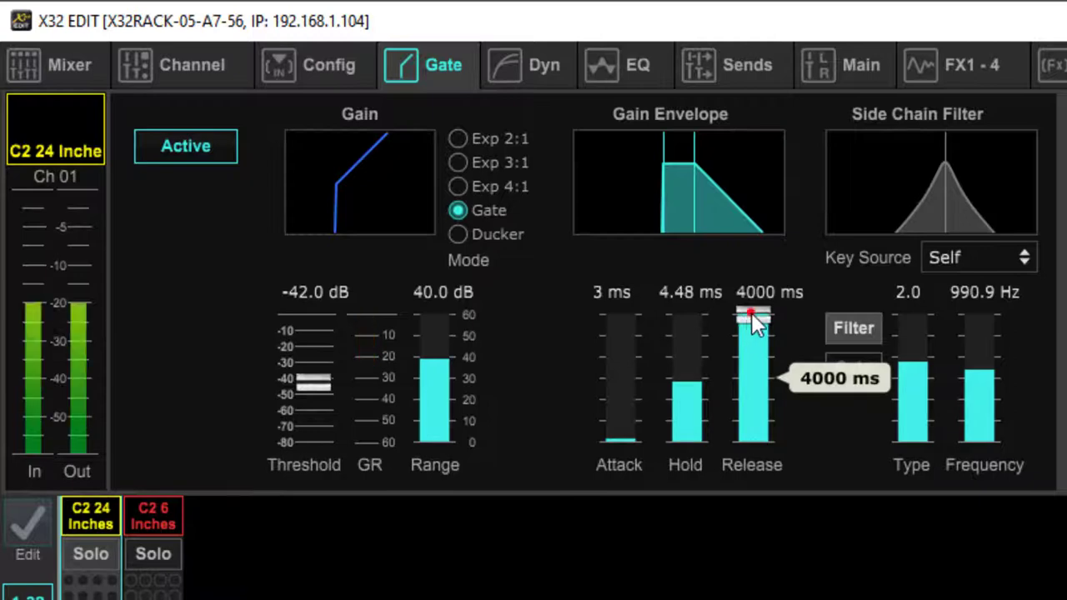
left_click_drag(749, 317, 757, 423)
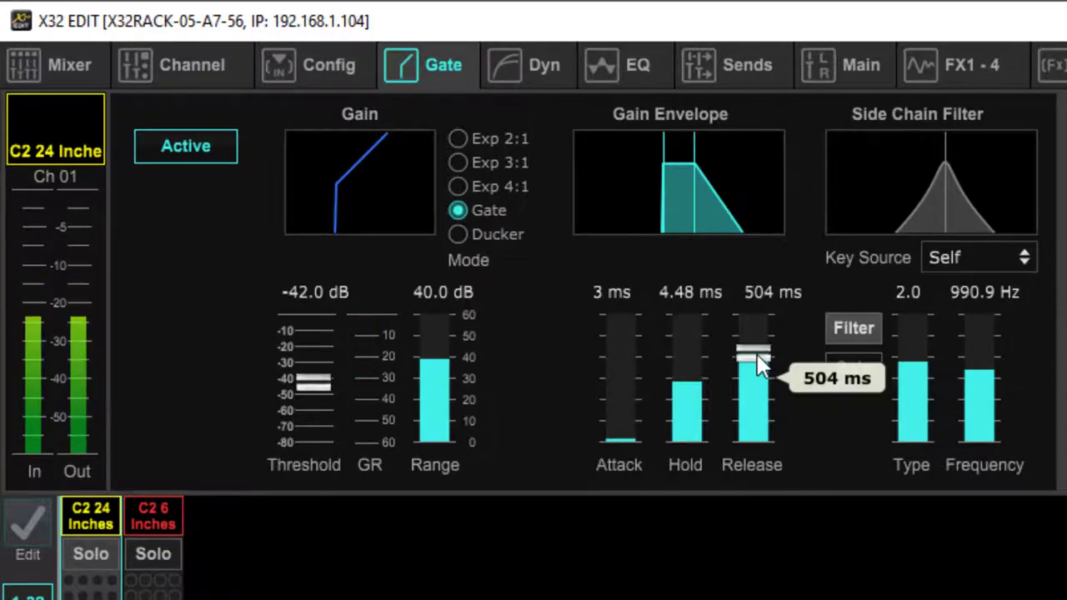
- Shorten channel 1's gate release to 441 ms and further to 132 ms, and raise the hold time to 5.64 ms
left_click_drag(757, 355, 752, 360)
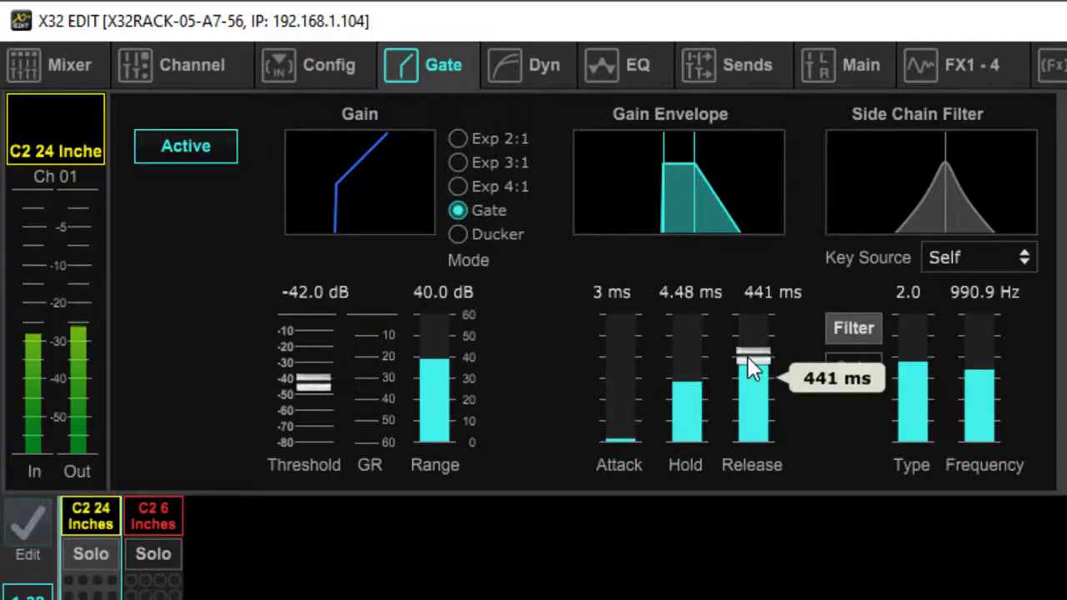
left_click_drag(748, 357, 746, 417)
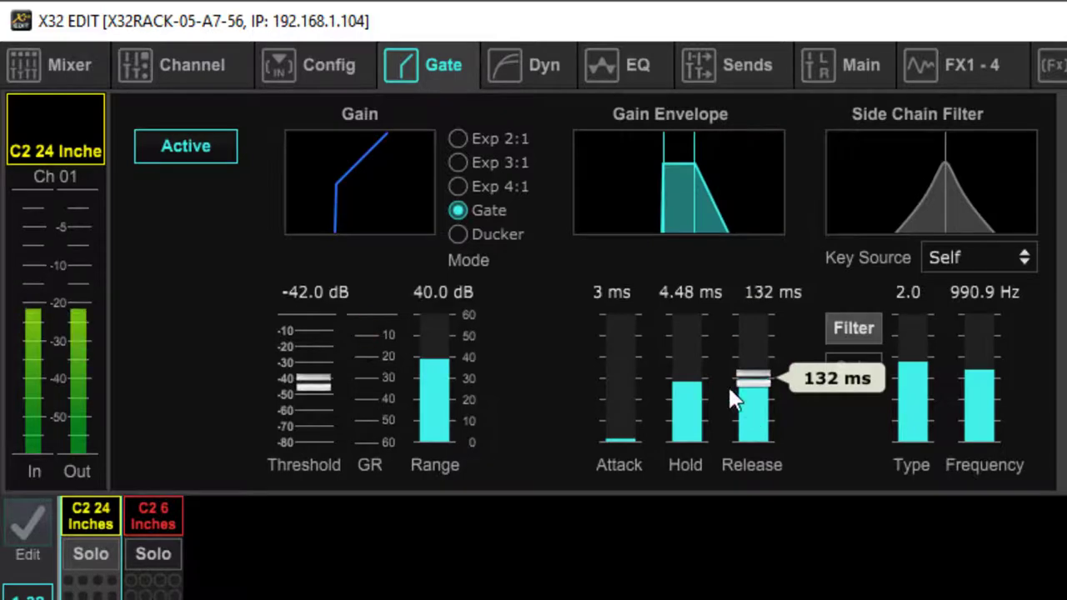
left_click(682, 381)
left_click_drag(681, 380, 685, 375)
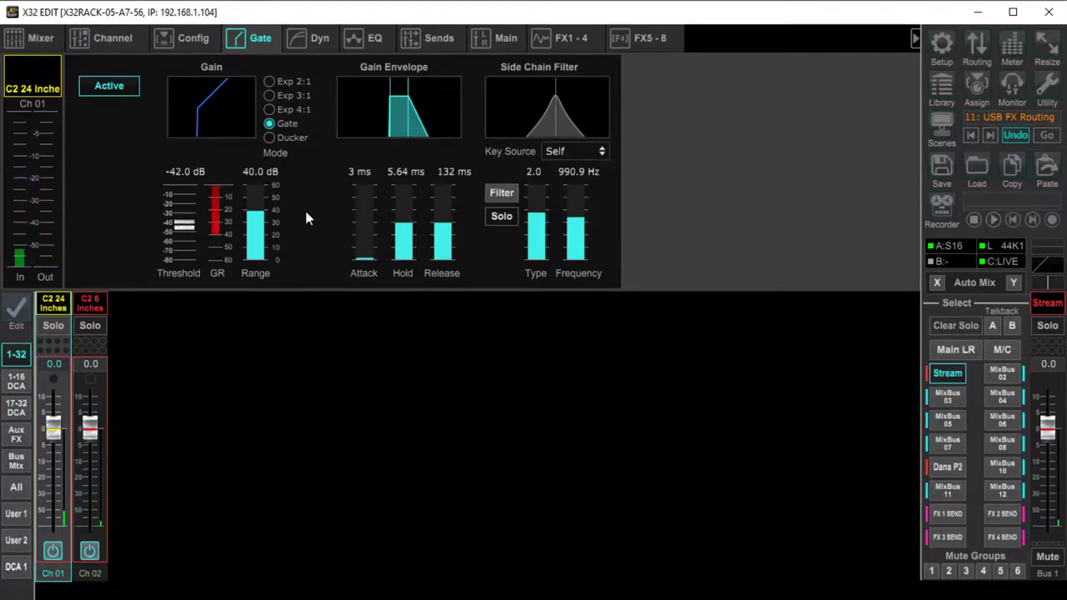
- Bypass channel 1's gate for comparison, and reactivate it
left_click(112, 89)
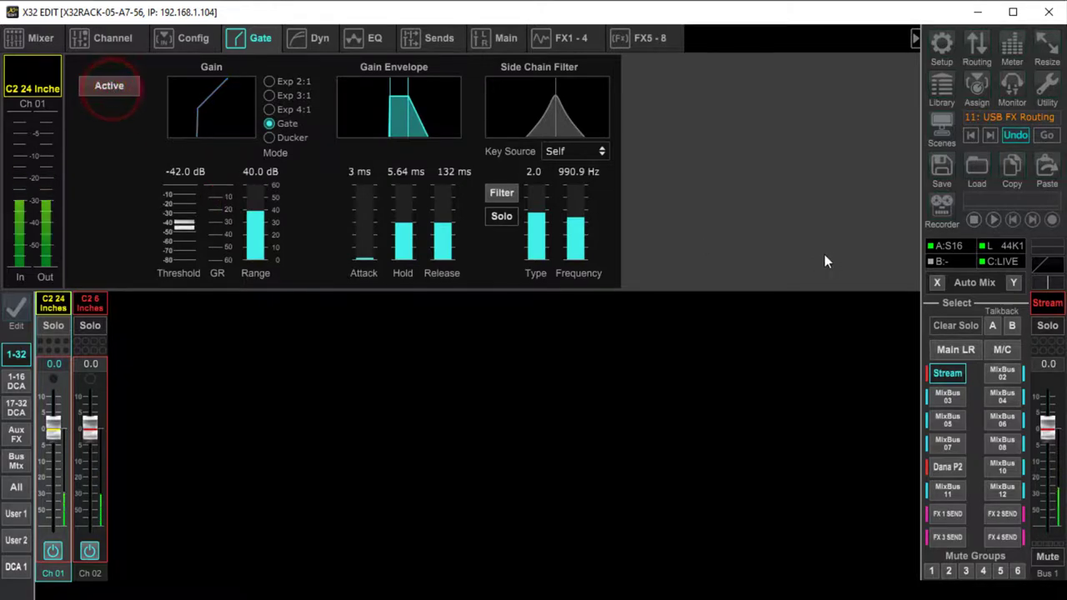
left_click(108, 86)
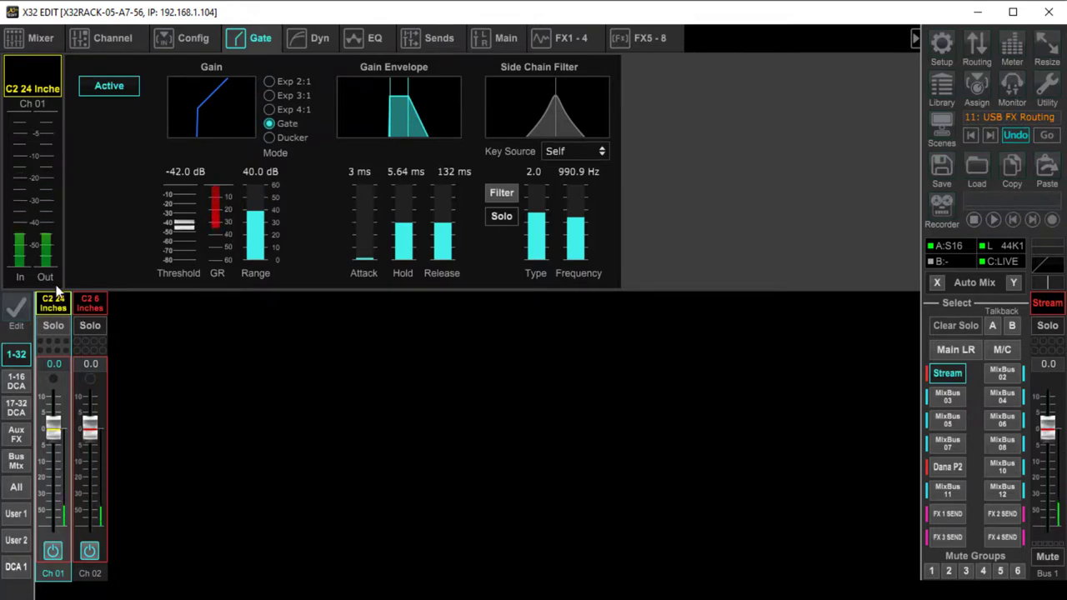
- Lower channel 2's input gain to +32.0 dB in its channel overview, and raise it slightly
left_click(107, 41)
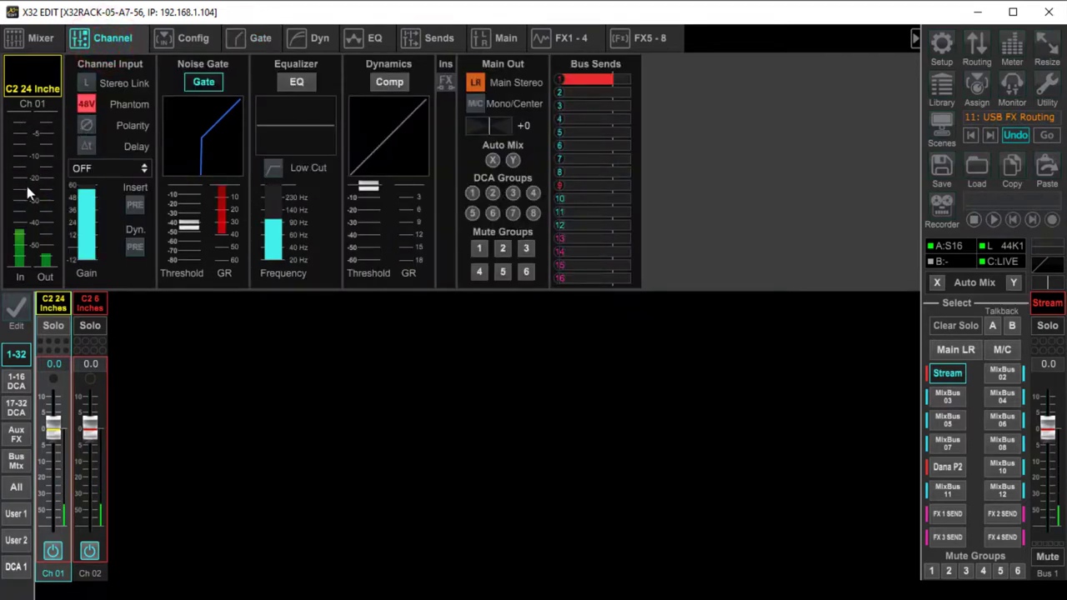
left_click(96, 306)
mouse_move(86, 252)
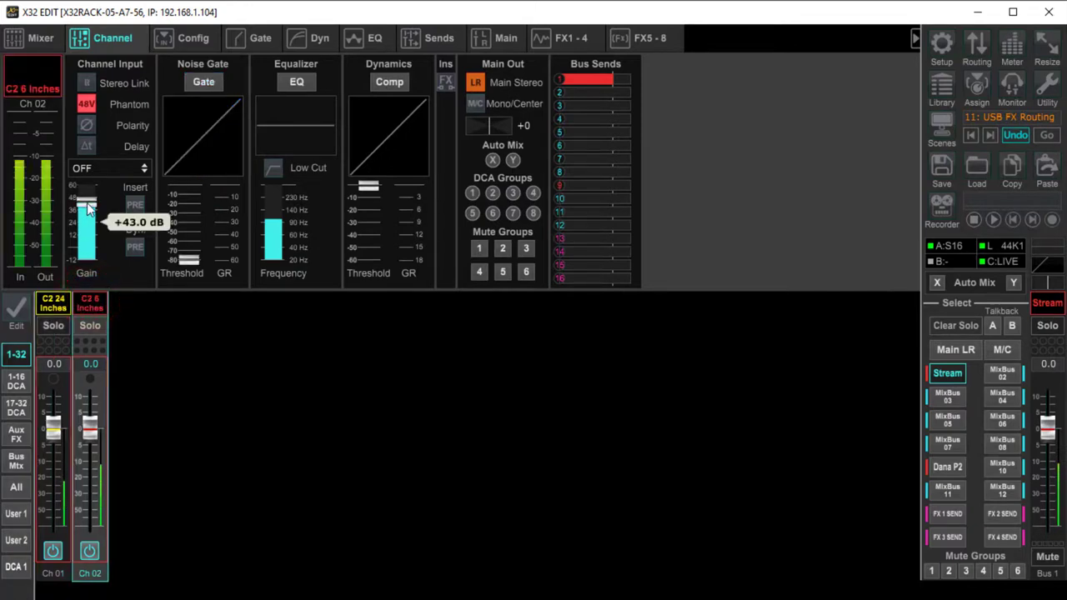
mouse_move(87, 207)
left_mouse_down()
mouse_move(88, 230)
mouse_move(91, 222)
left_mouse_up()
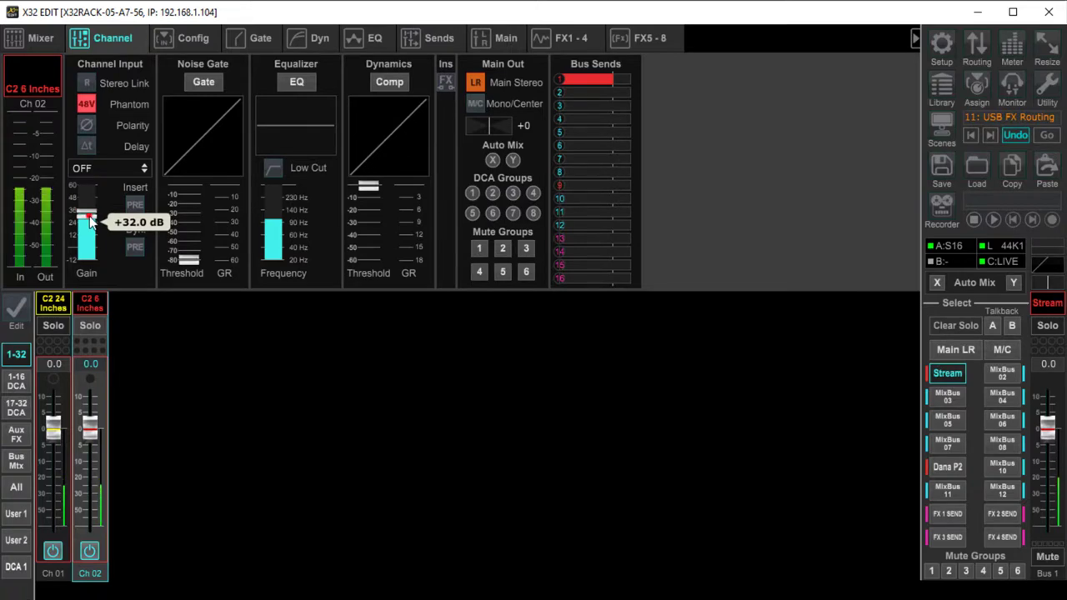
left_click_drag(91, 221, 89, 215)
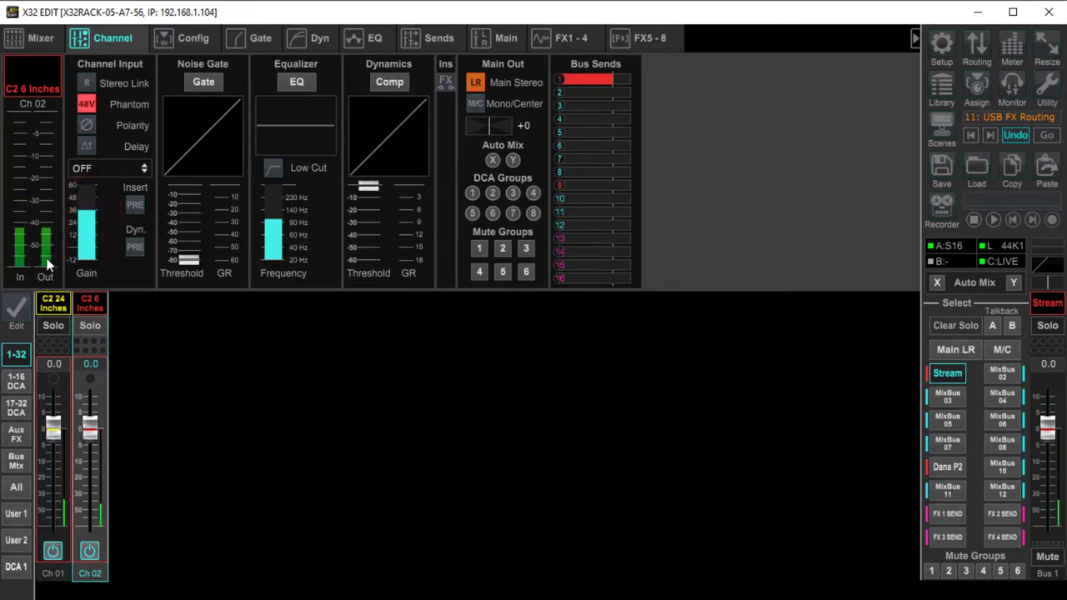
- Check the In/Out input levels in the Meters window, and close it
left_click(1011, 51)
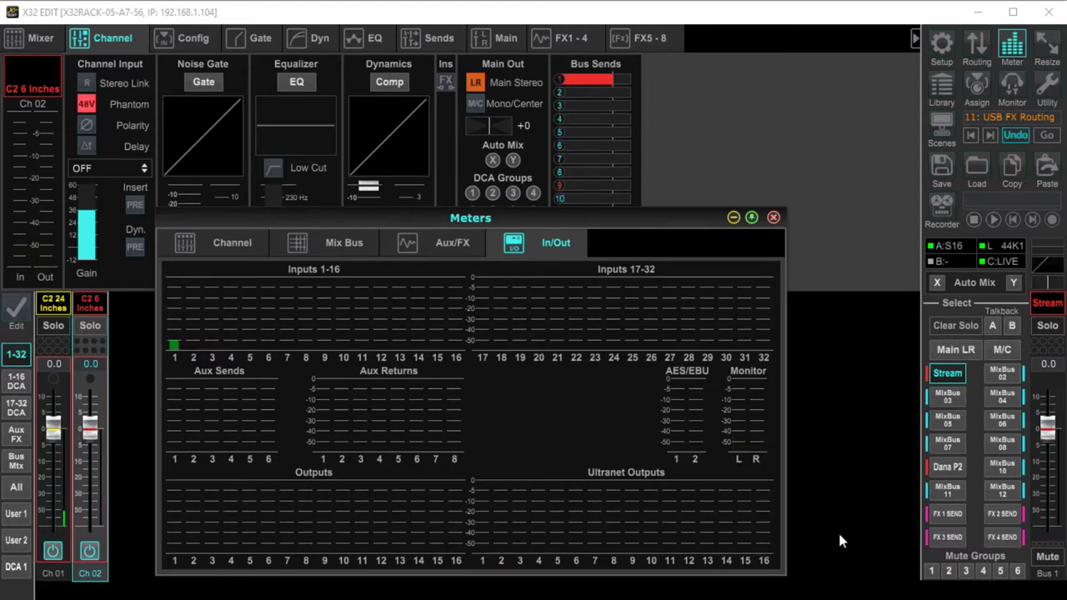
left_click(774, 218)
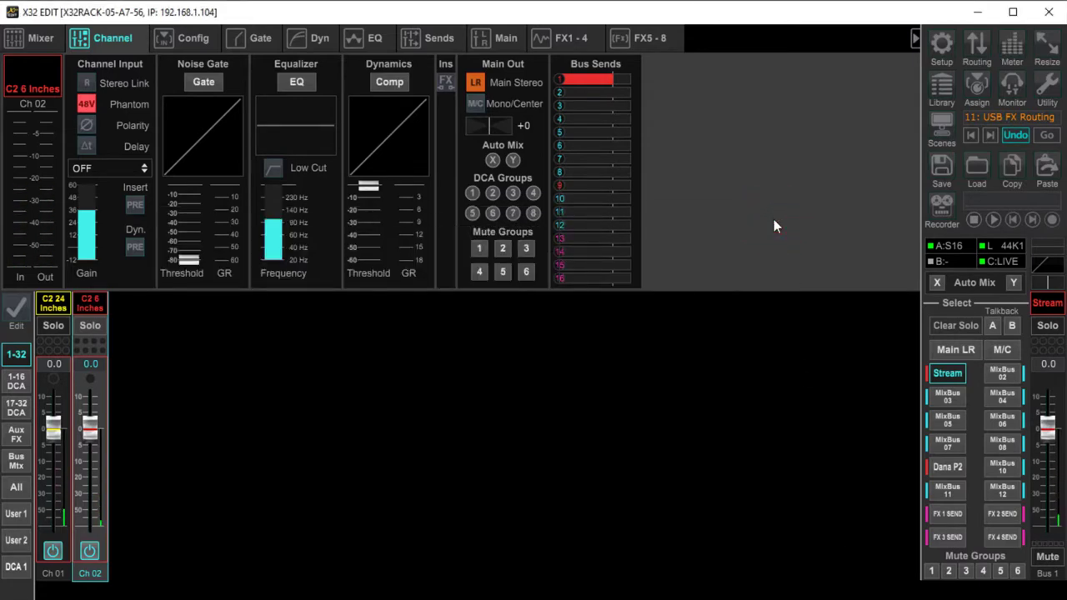
- Activate channel 2's gate, raise its threshold to -37.0 dB and -31.0 dB, and settle it at -38.5 dB
left_click(199, 82)
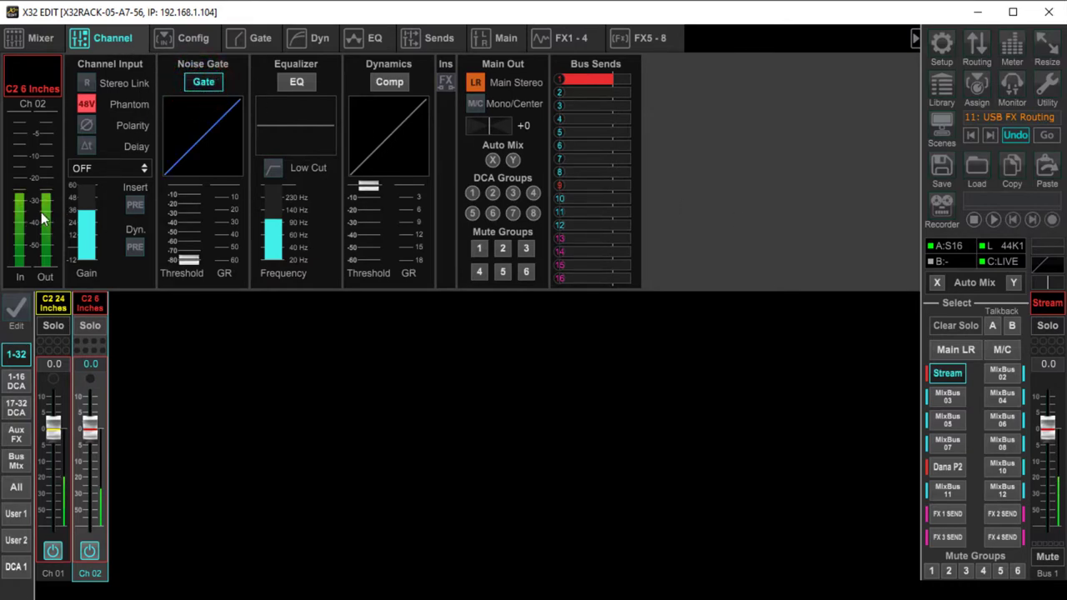
left_click(261, 38)
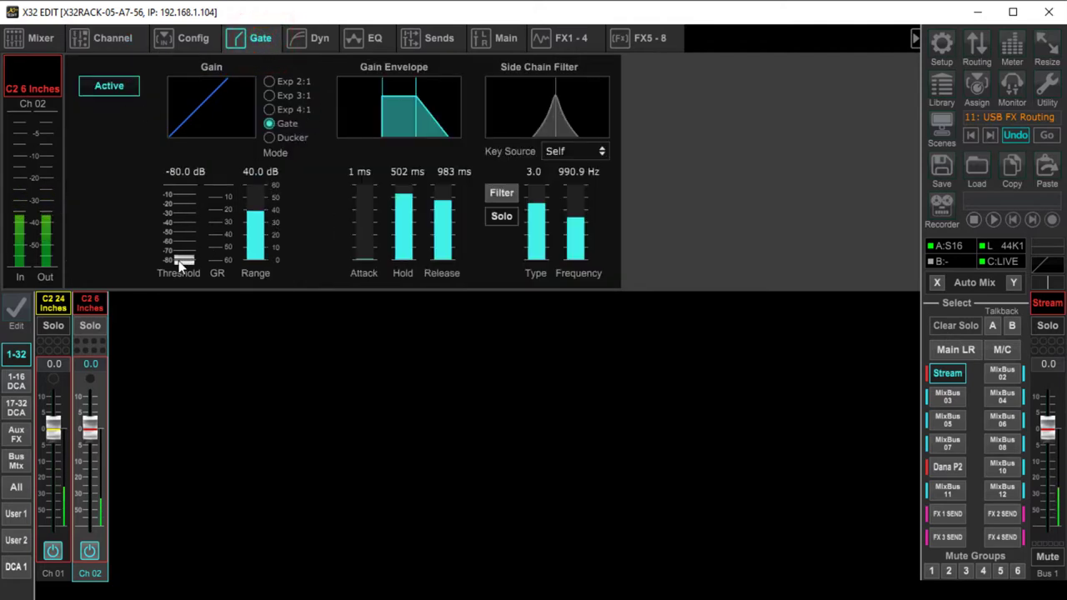
left_click_drag(180, 264, 176, 213)
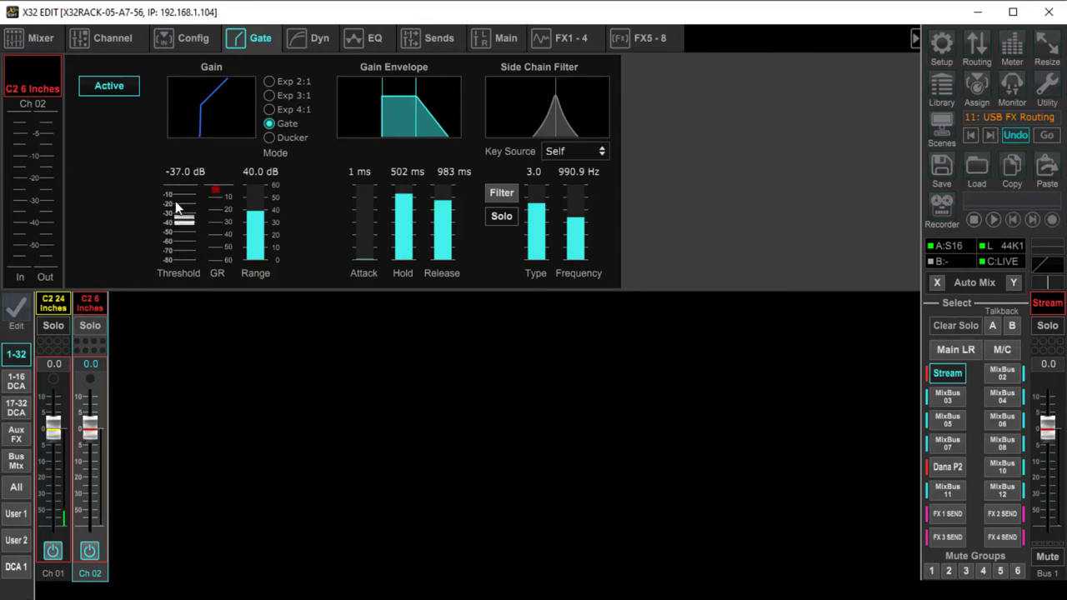
left_click_drag(180, 222, 181, 217)
scroll(182, 214, "up", 2)
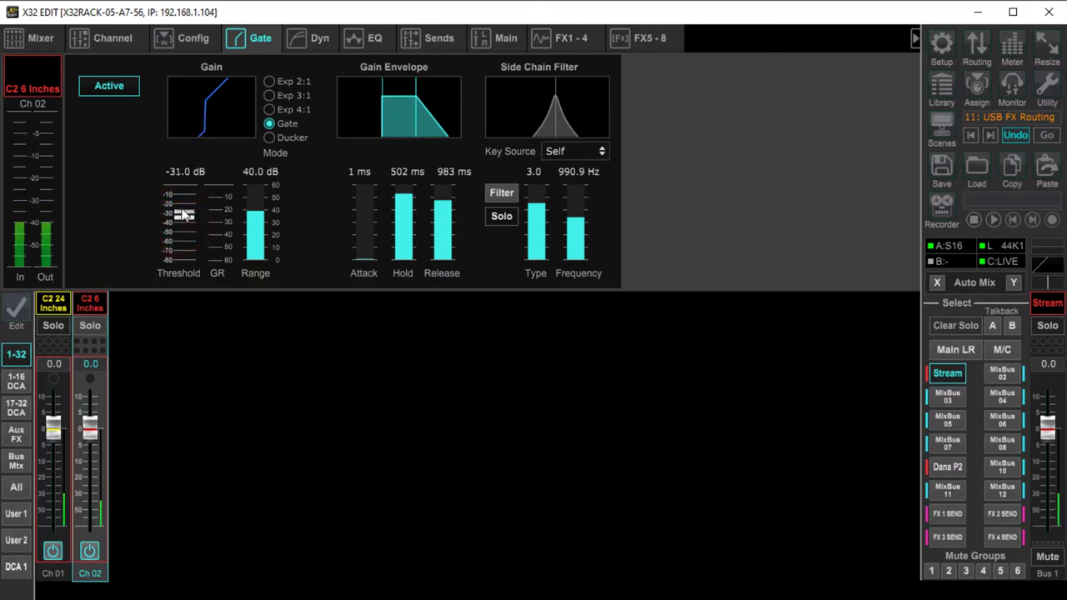
left_click_drag(185, 219, 181, 223)
- Shorten channel 2's gate hold time to 4.48 ms and its release time to 337 ms
mouse_move(401, 200)
left_click_drag(401, 200, 405, 282)
mouse_move(444, 207)
left_click_drag(443, 208, 402, 225)
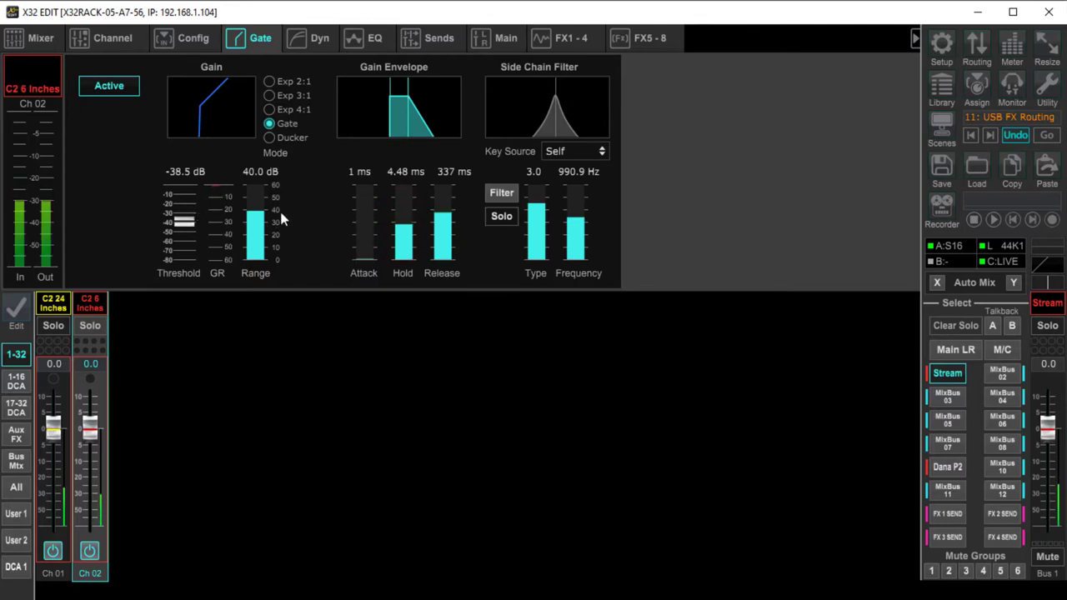
- Reduce channel 2's gate hold time further to 1.00 ms
mouse_move(400, 236)
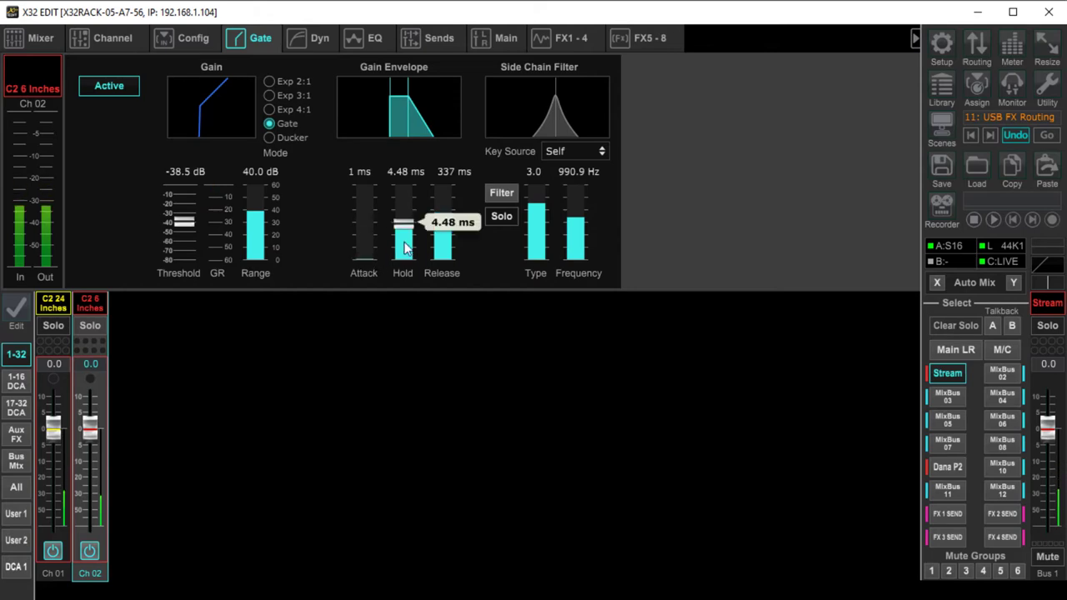
left_click(401, 226)
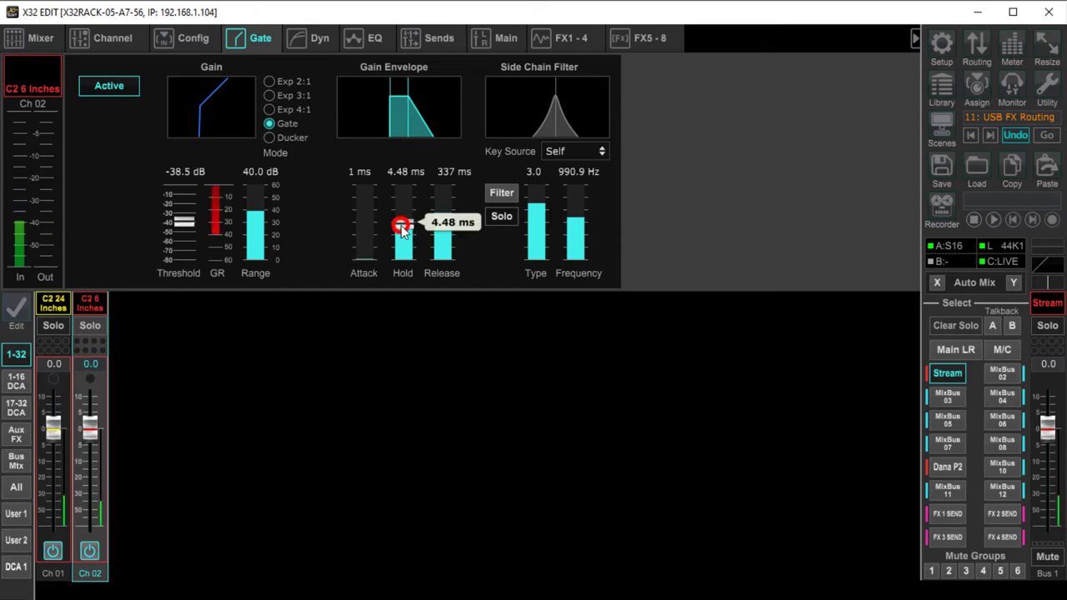
left_click_drag(401, 226, 403, 254)
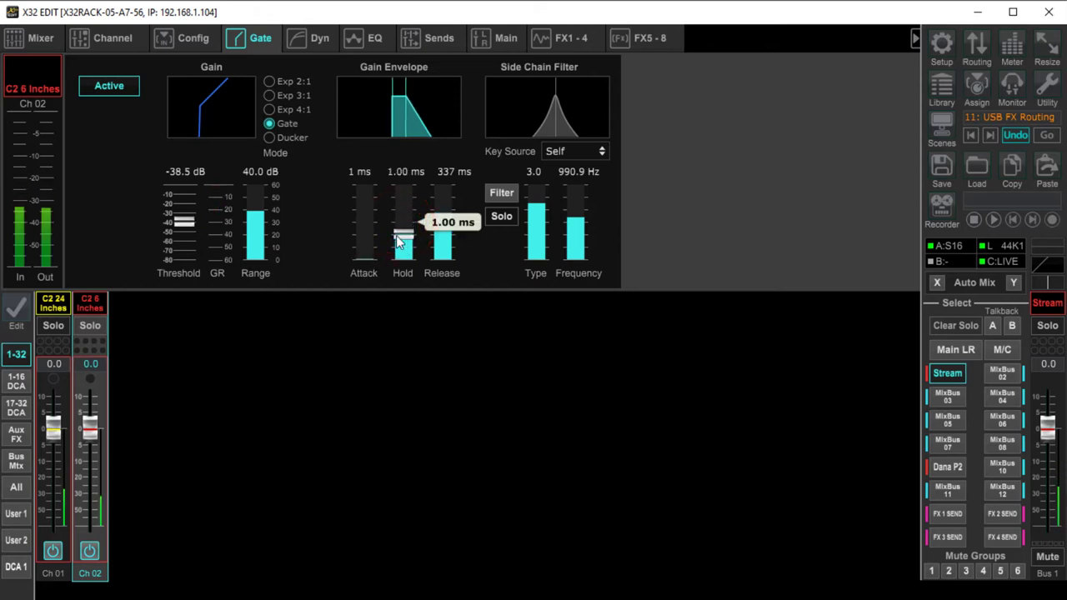
left_click(442, 218)
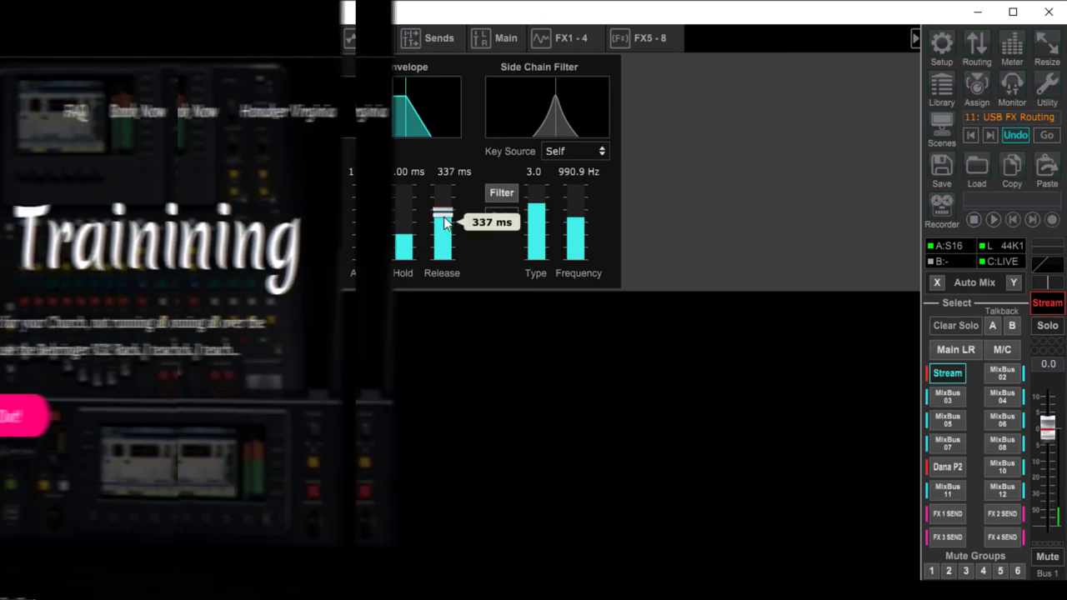